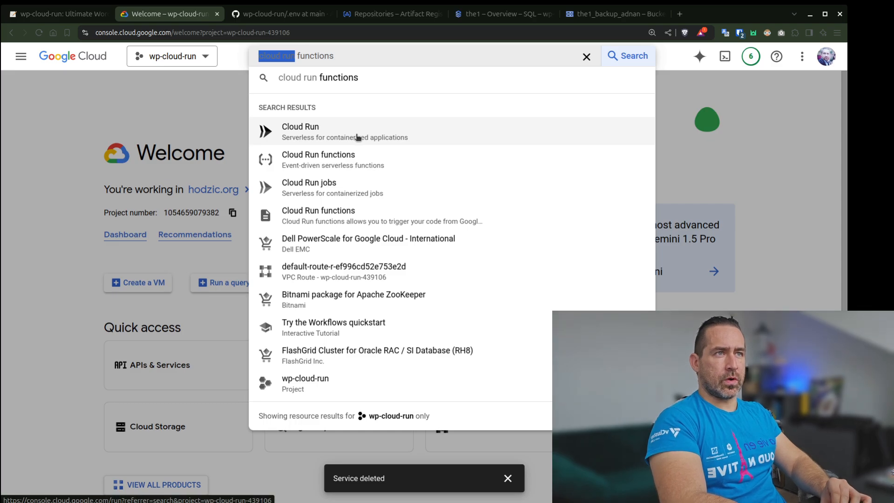
- Open the Cloud Run services page and show the container deployment options
left_click(355, 136)
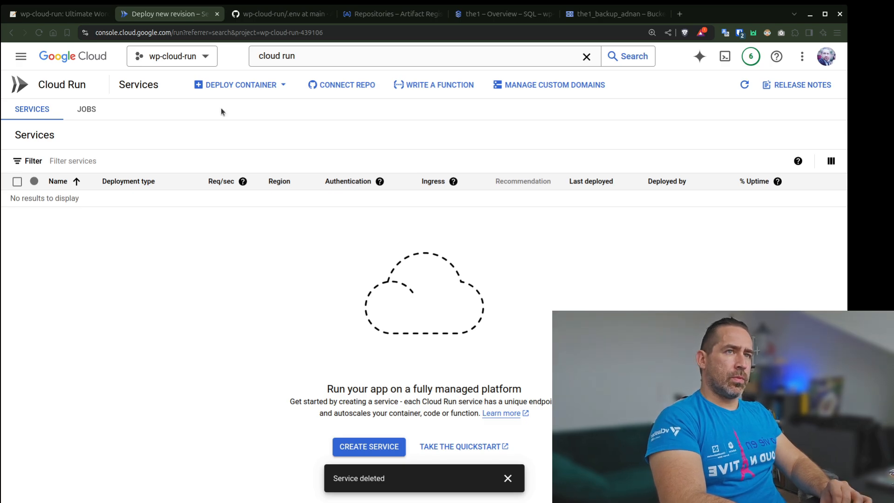
left_click(211, 83)
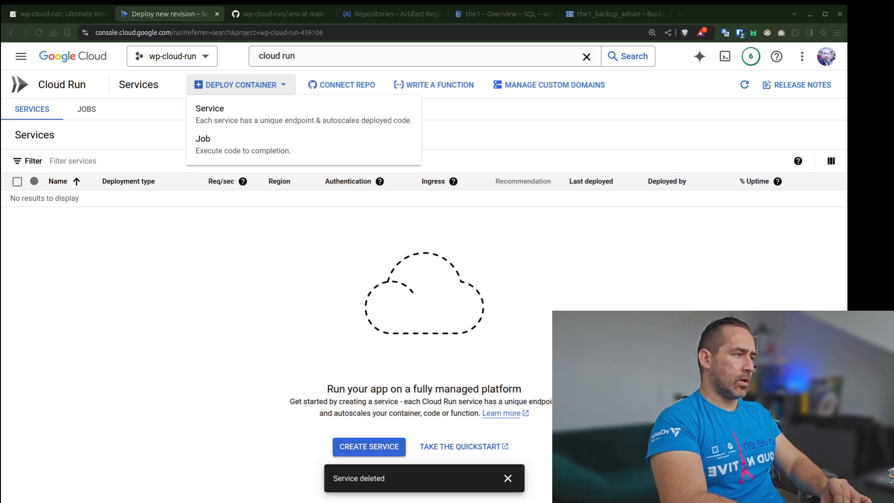
- Switch to Visual Studio Code and run "go run container-build-push.go" in the terminal without the push=false option
key("alt+Tab")
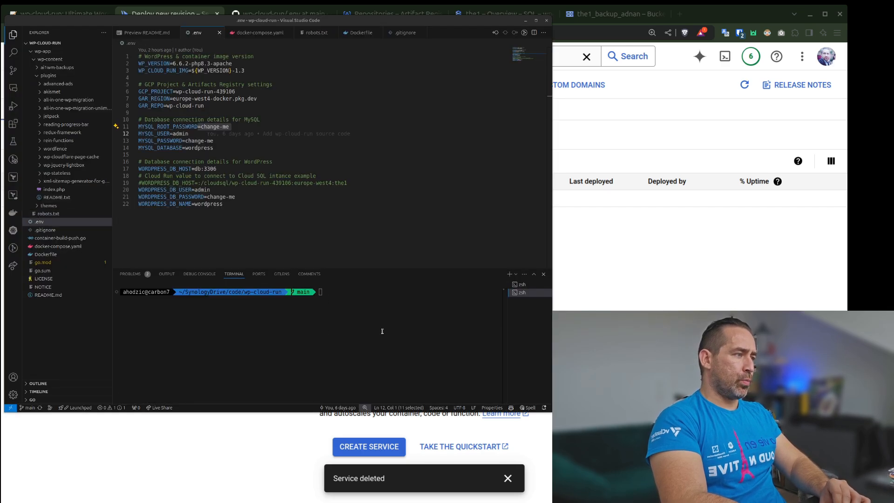
key("ctrl+r")
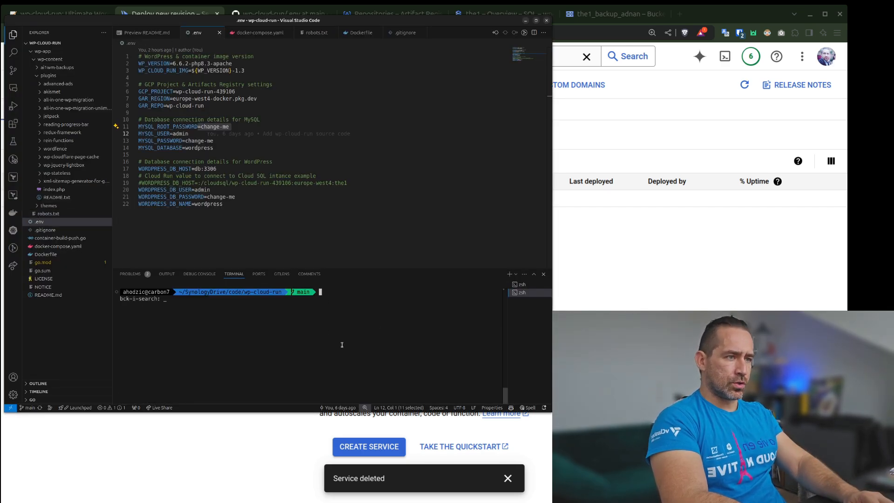
type("go run")
key("ctrl+r")
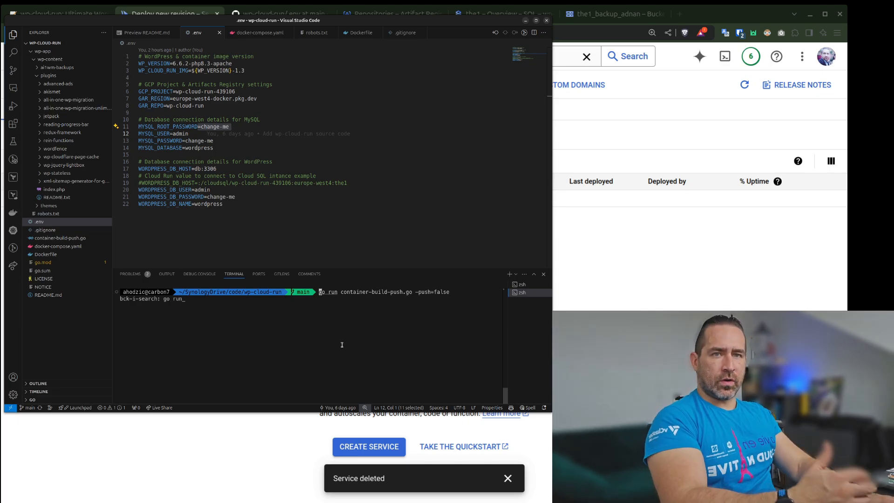
key("End")
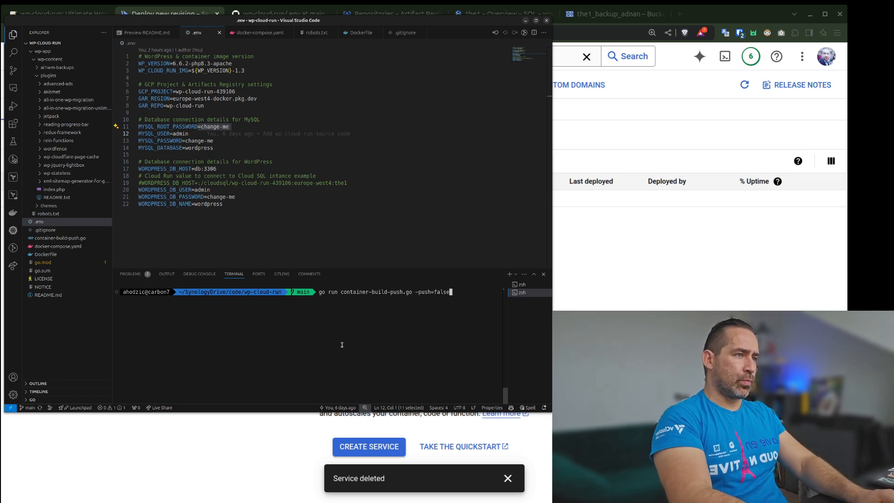
key("BackSpace")
key("BackSpace")
key("BackSpace")
key("BackSpace")
key("BackSpace")
key("BackSpace")
key("BackSpace")
key("BackSpace")
key("BackSpace")
key("BackSpace")
key("BackSpace")
key("BackSpace")
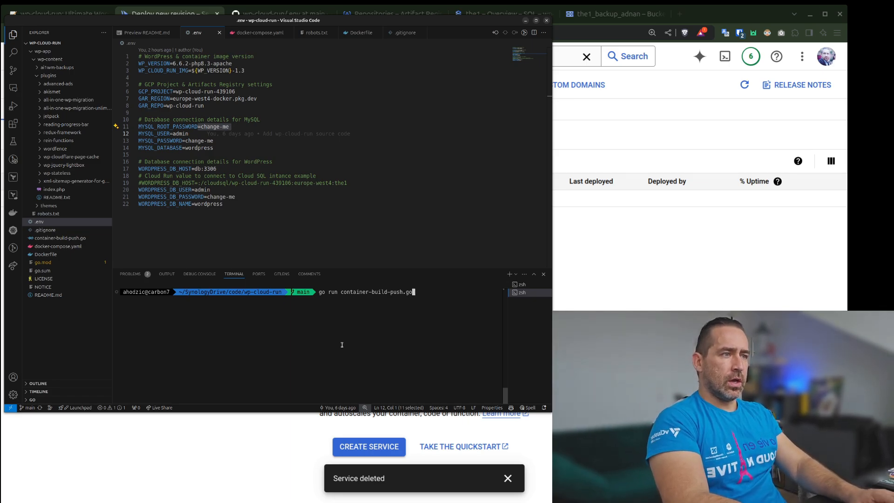
key("Return")
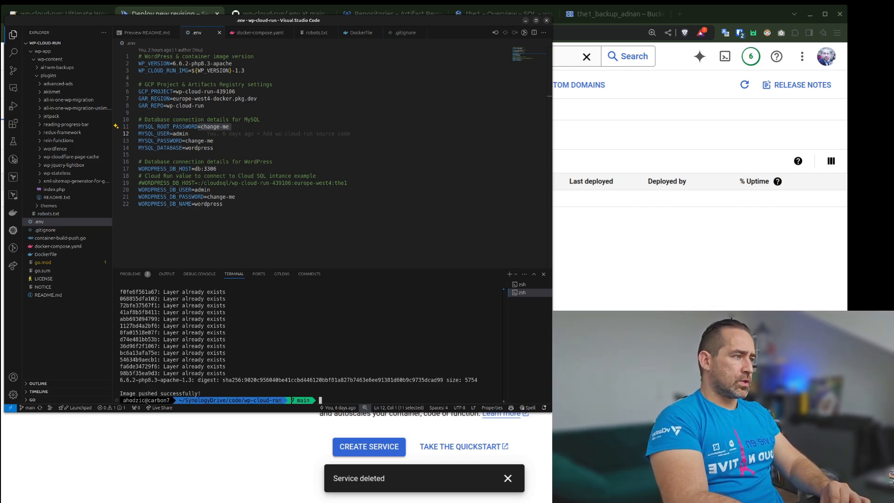
- Switch back to the browser and view the versions of the wp-cloud-run image in the wp-cloud-run Artifact Registry repository
left_click(525, 20)
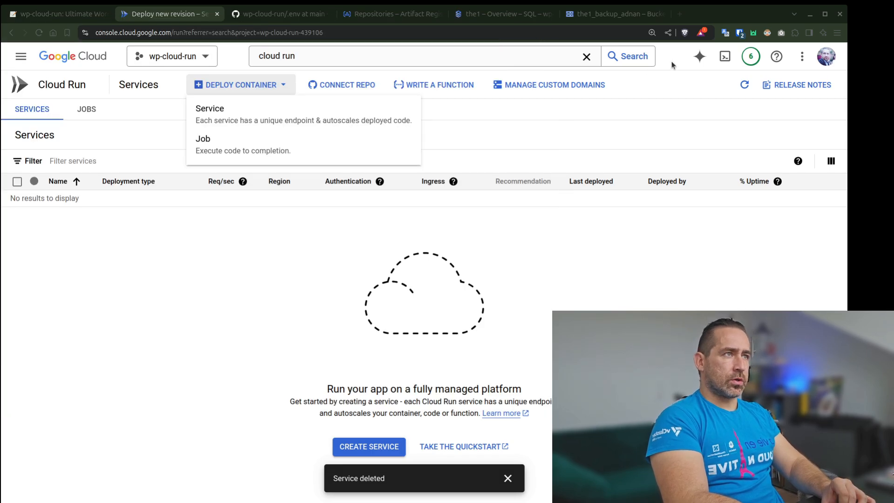
left_click(399, 230)
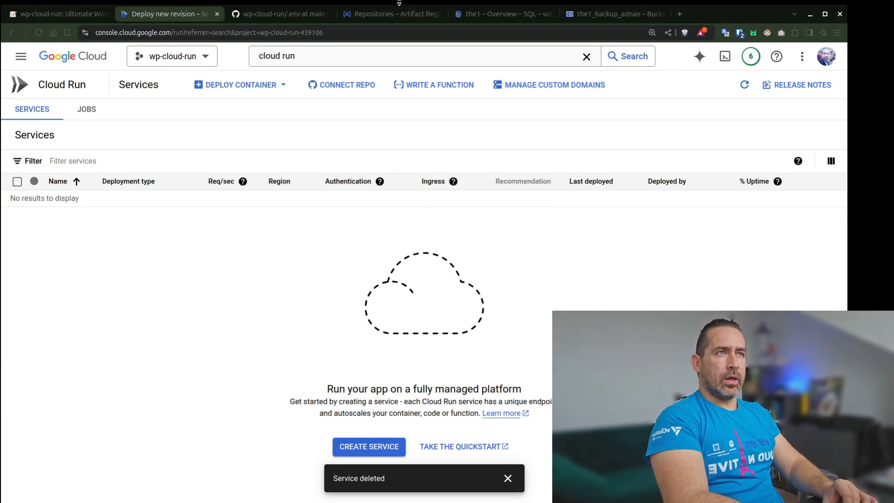
left_click(401, 17)
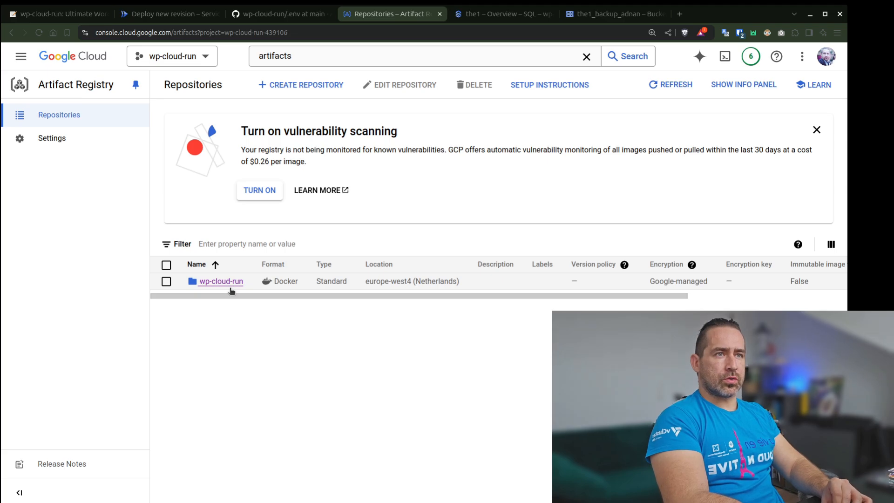
left_click(219, 282)
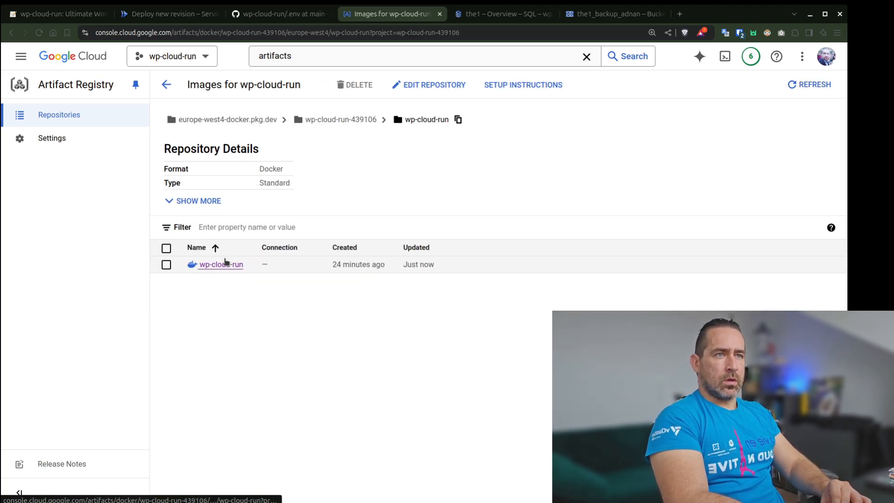
left_click(224, 262)
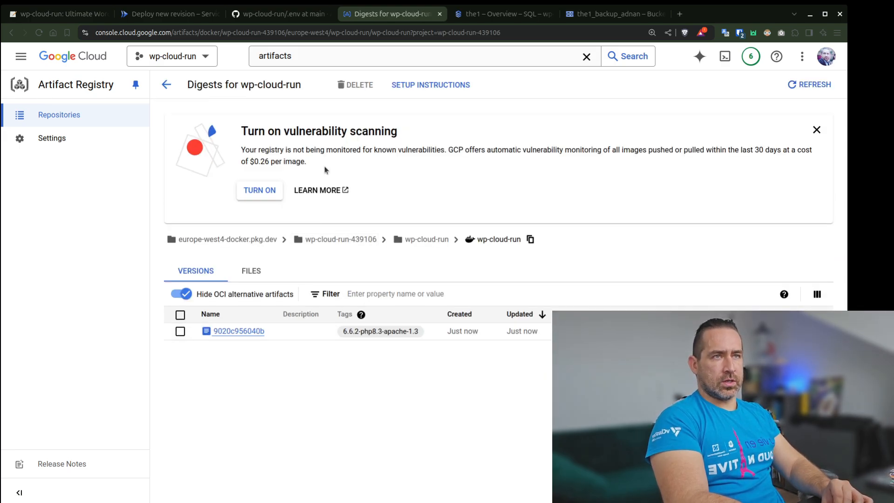
- Return to Cloud Run and start creating a new container service
left_click(167, 14)
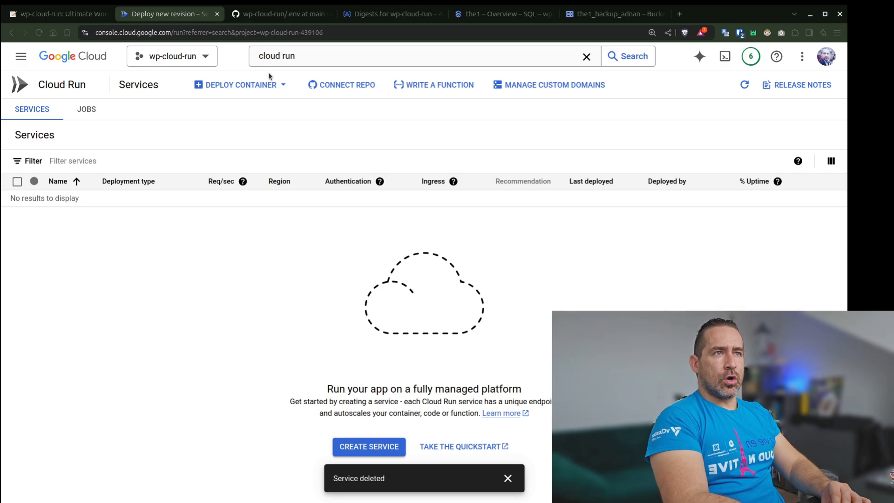
left_click(275, 87)
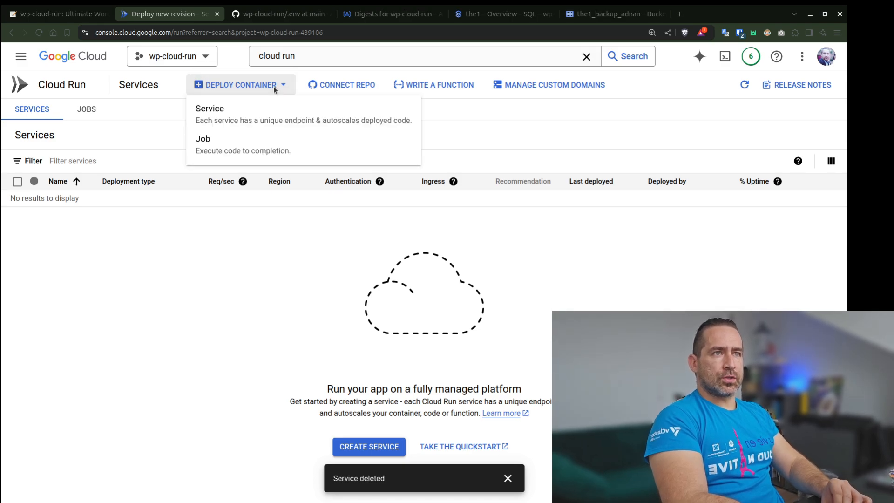
left_click(299, 118)
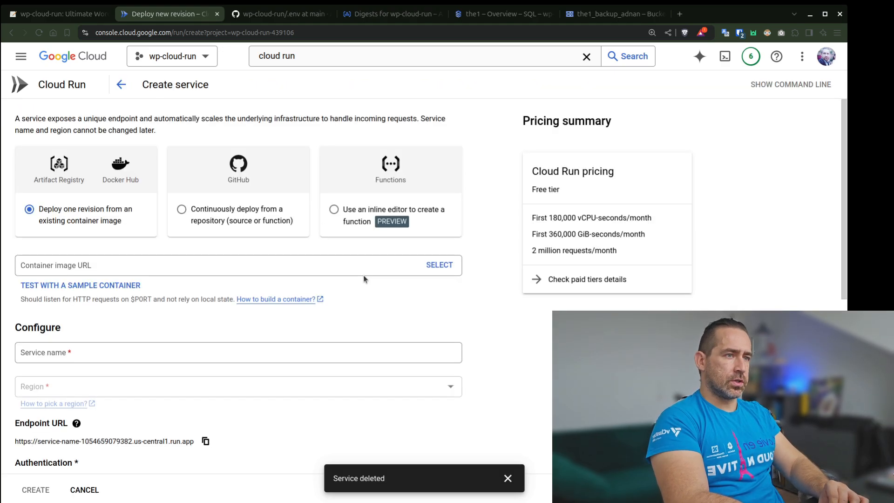
- Choose the 9020c95604 image from the europe-west4 wp-cloud-run Artifact Registry repository as the service's container image
left_click(435, 265)
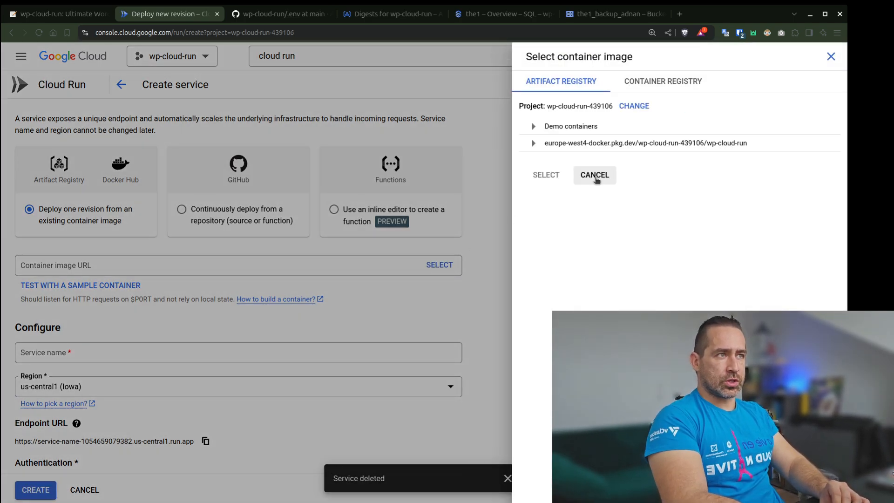
left_click(535, 148)
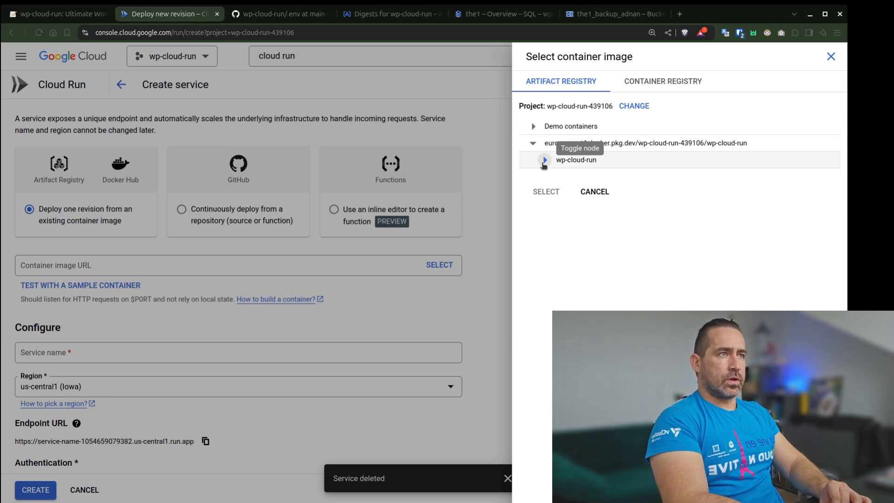
left_click(543, 162)
left_click(595, 179)
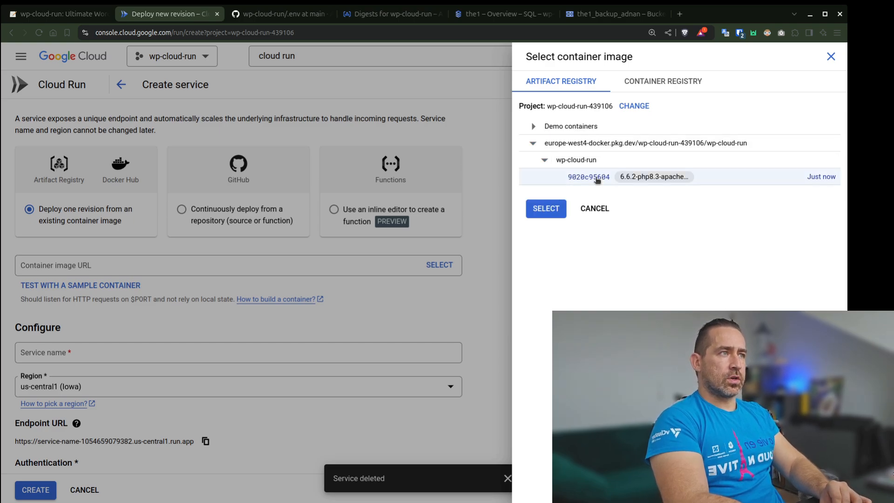
left_click(545, 214)
- Set the service region to europe-west4 (Netherlands) and allow unauthenticated invocations
scroll(489, 320, "down", 4)
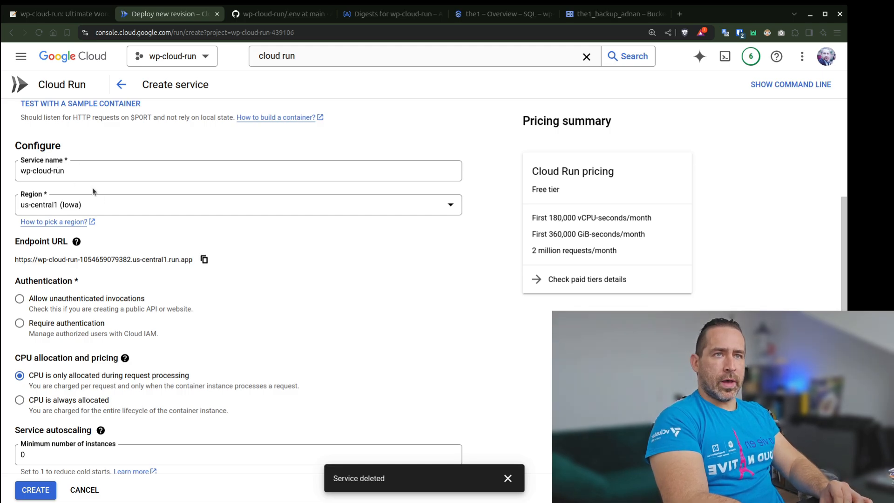
left_click(115, 209)
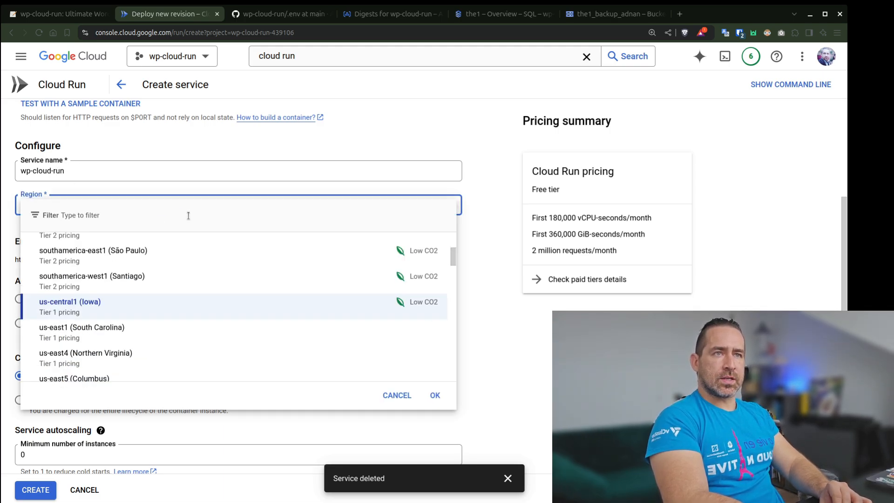
type("west4")
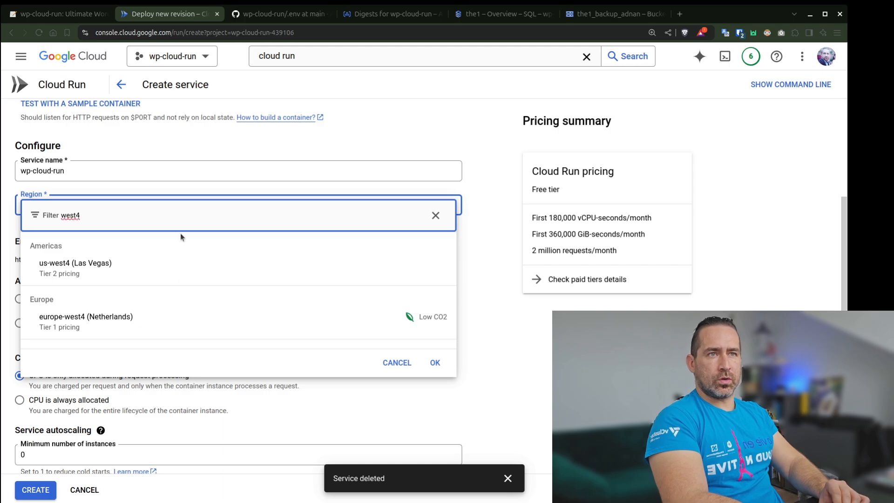
left_click(189, 317)
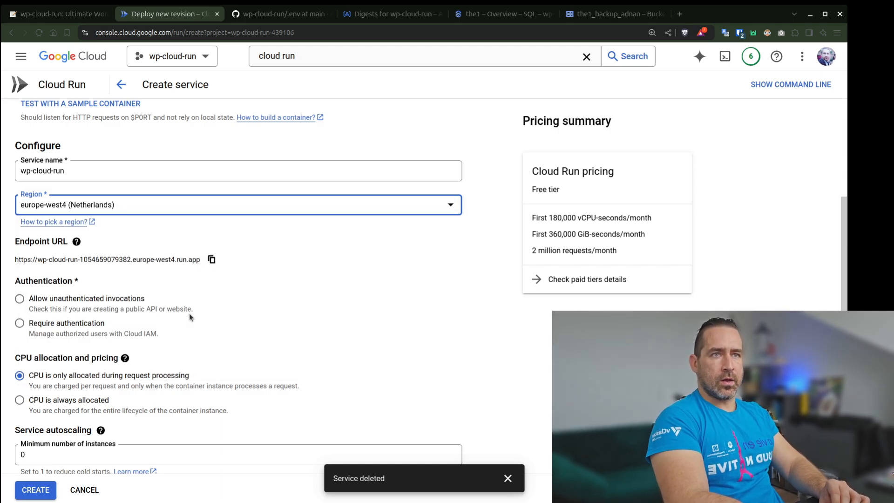
scroll(266, 283, "down", 3)
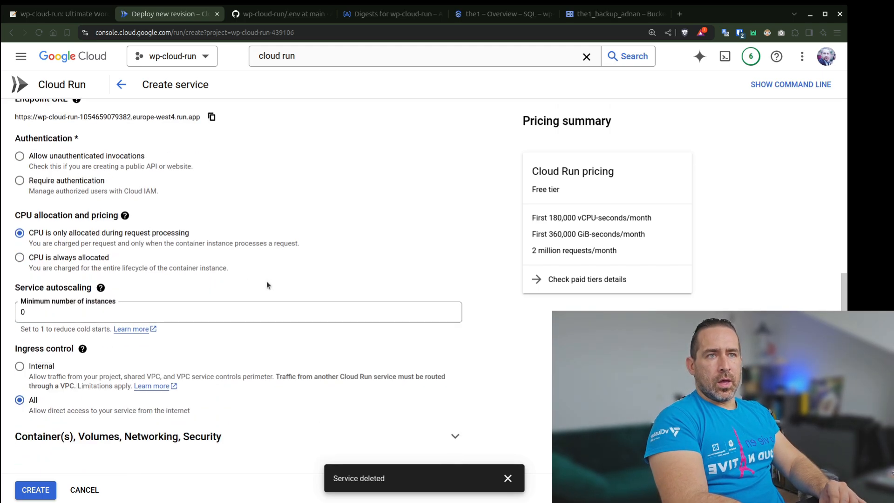
left_click(20, 156)
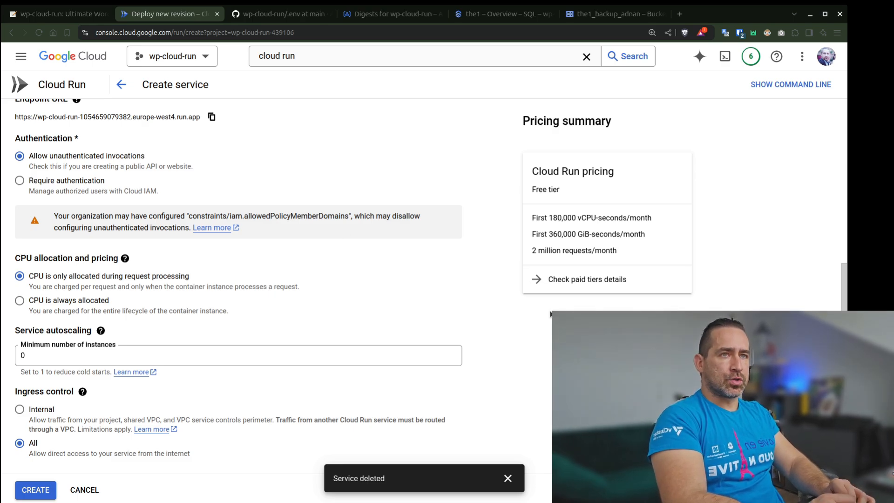
- Try the always-allocated CPU option and restore CPU allocation only during request processing
scroll(504, 312, "down", 1)
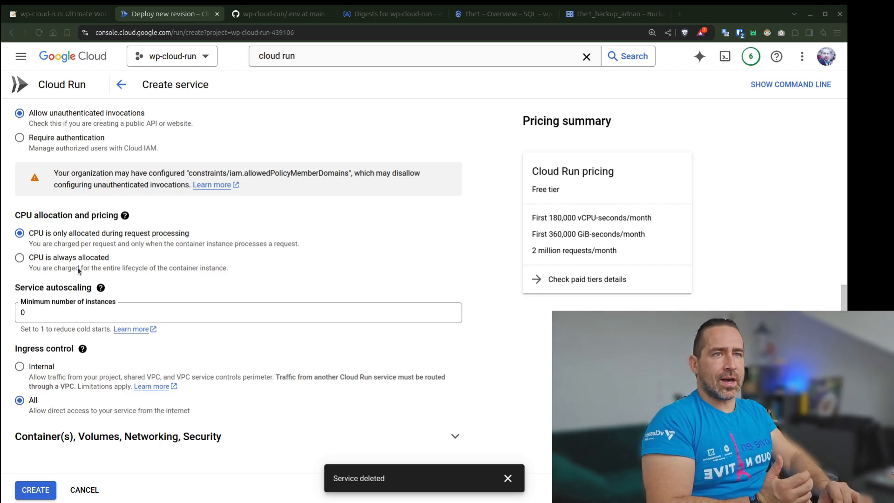
left_click(21, 257)
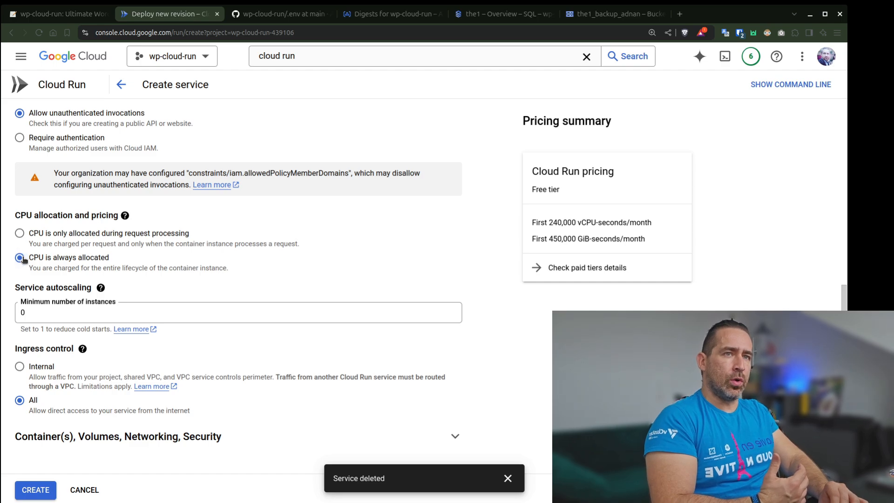
left_click(19, 233)
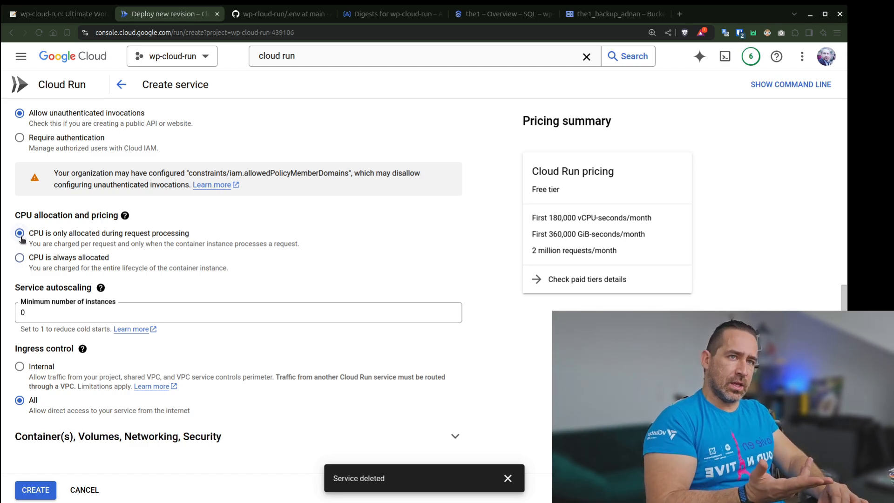
left_click(99, 313)
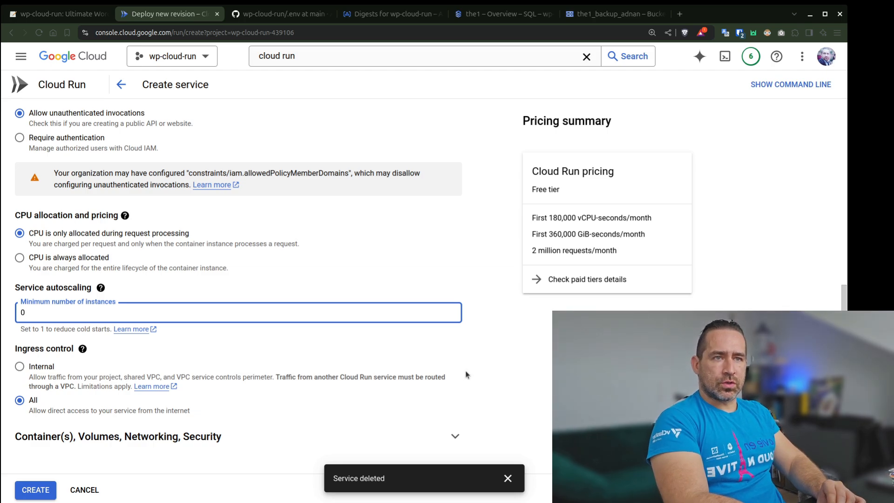
- Set the container port to 80 and the container memory to 1 GiB
left_click(455, 438)
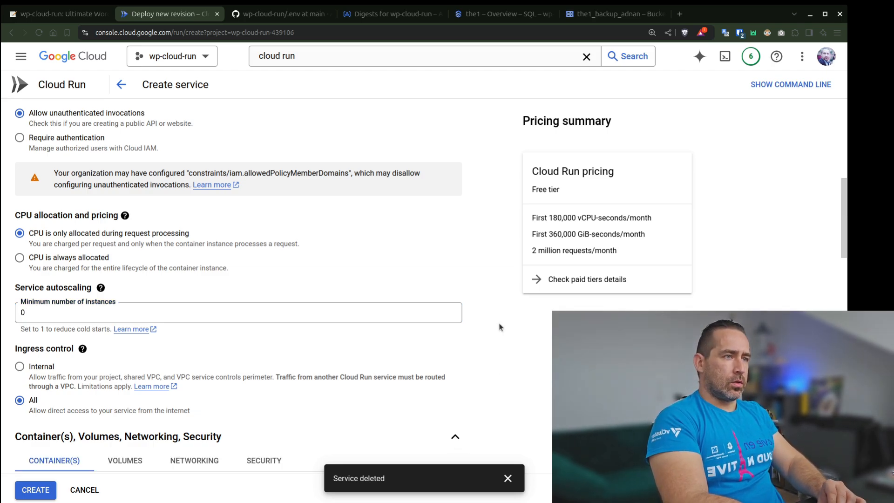
scroll(498, 325, "down", 7)
scroll(498, 327, "down", 1)
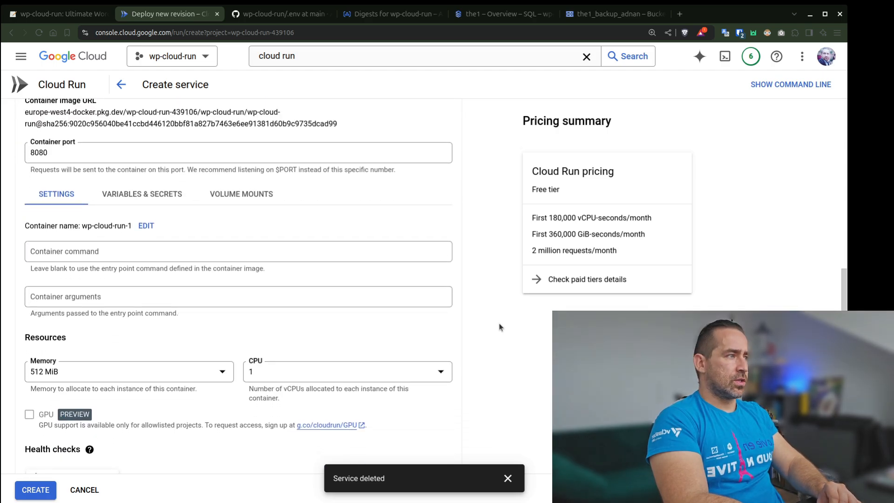
left_click(79, 155)
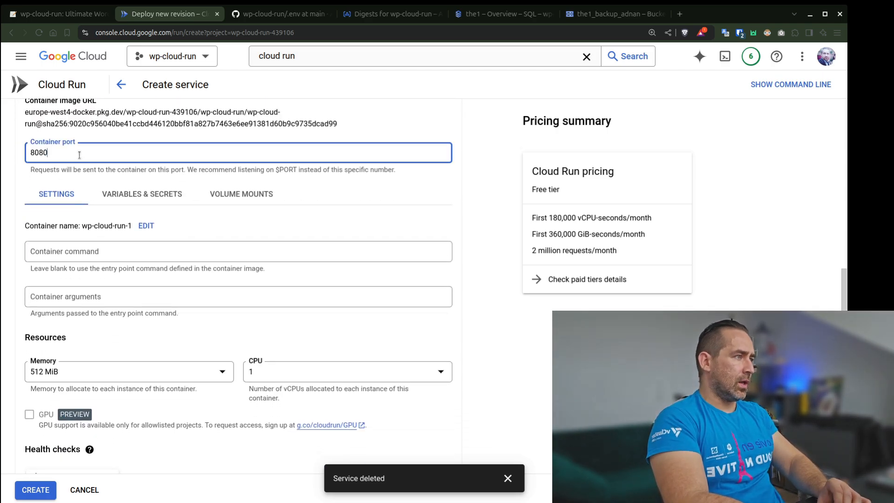
key("BackSpace")
key("BackSpace")
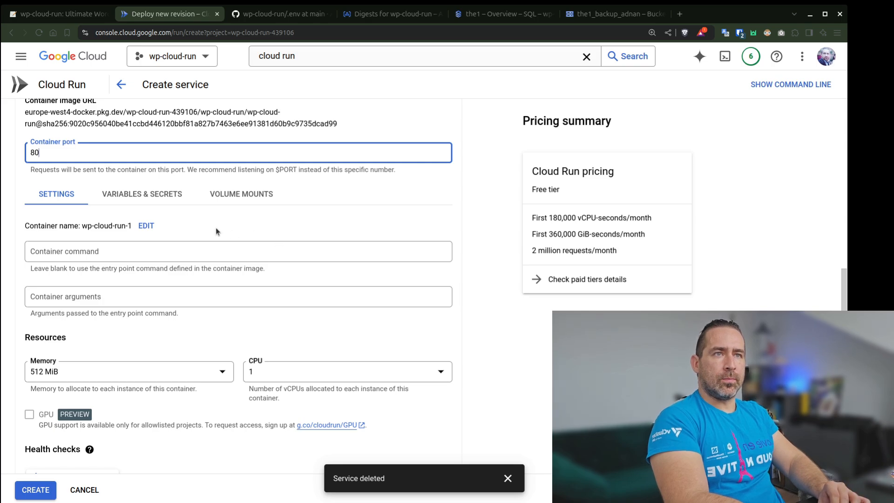
left_click(151, 378)
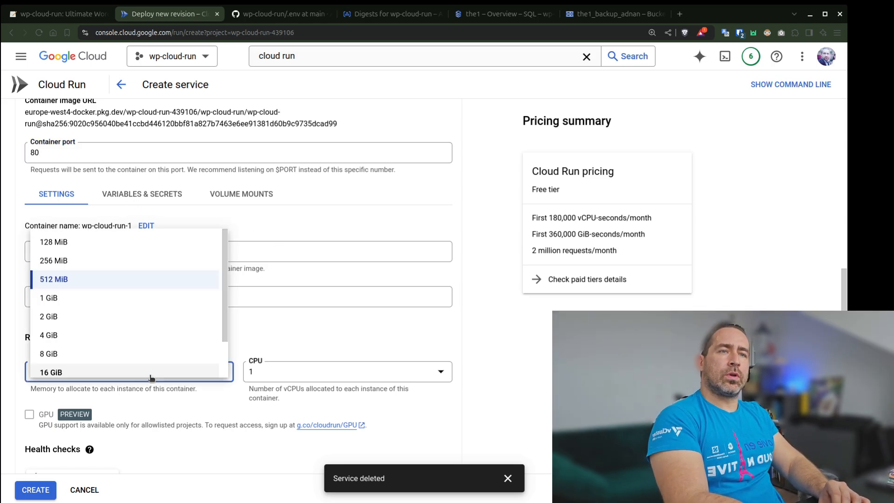
left_click(121, 295)
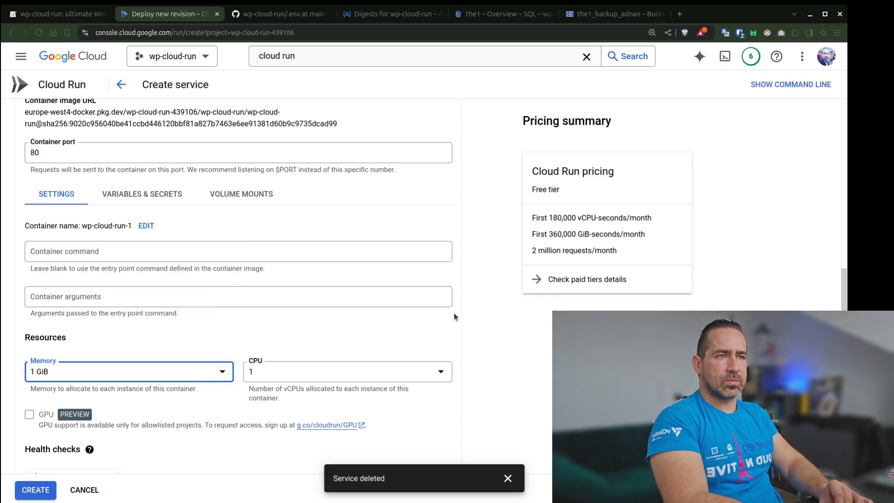
- Add a blank environment variable entry to the wp-cloud-run-1 container
scroll(454, 317, "down", 1)
scroll(453, 317, "down", 2)
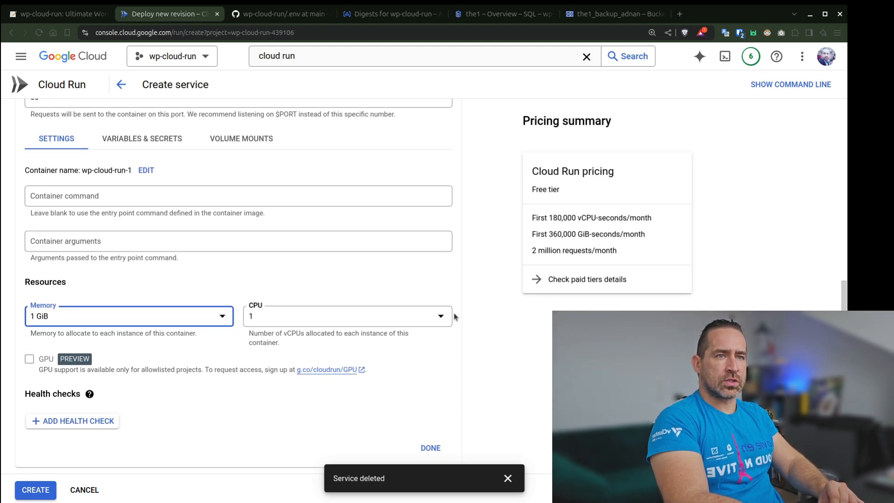
scroll(454, 317, "up", 1)
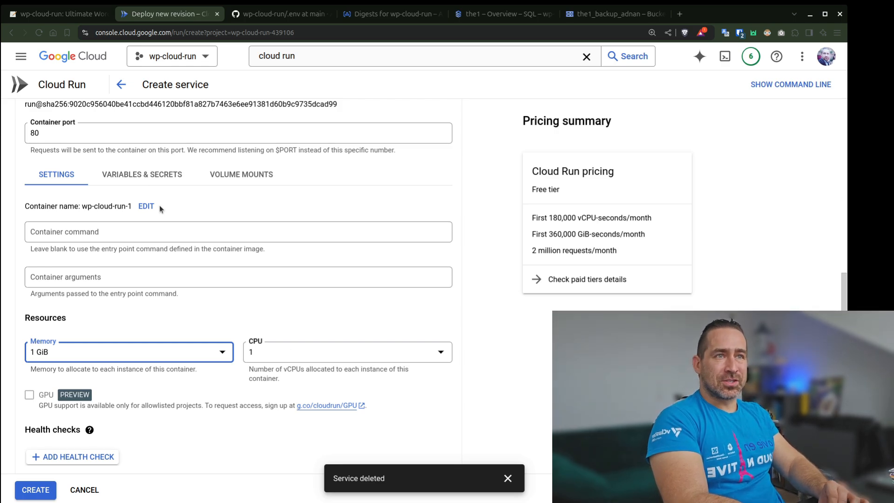
left_click(160, 176)
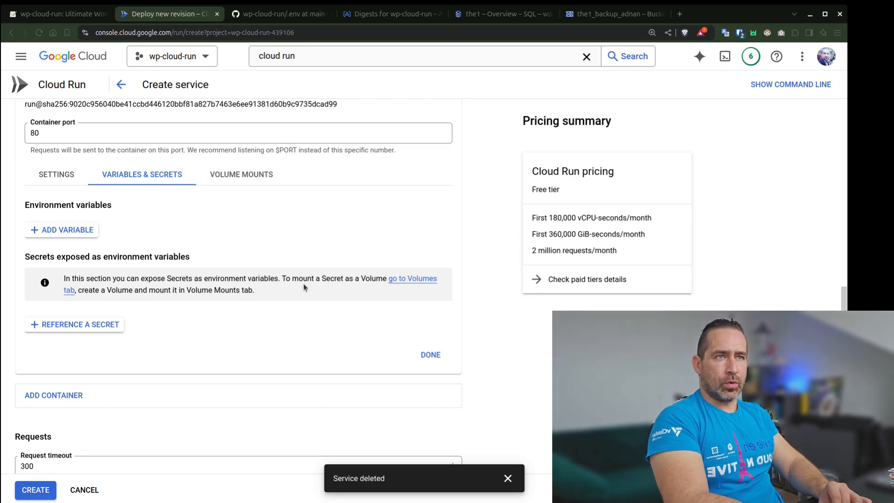
left_click(84, 230)
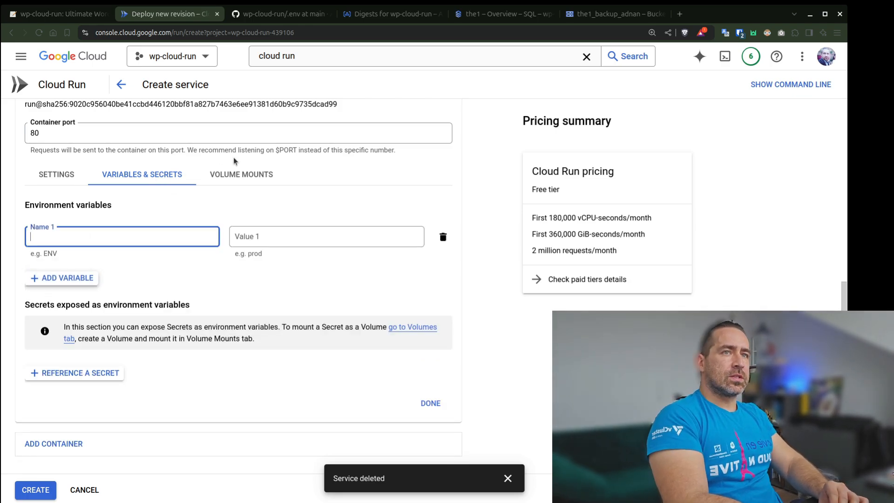
- Copy the commented Cloud Run WORDPRESS_DB_HOST line, without its leading #, from the .env file on GitHub
left_click(275, 13)
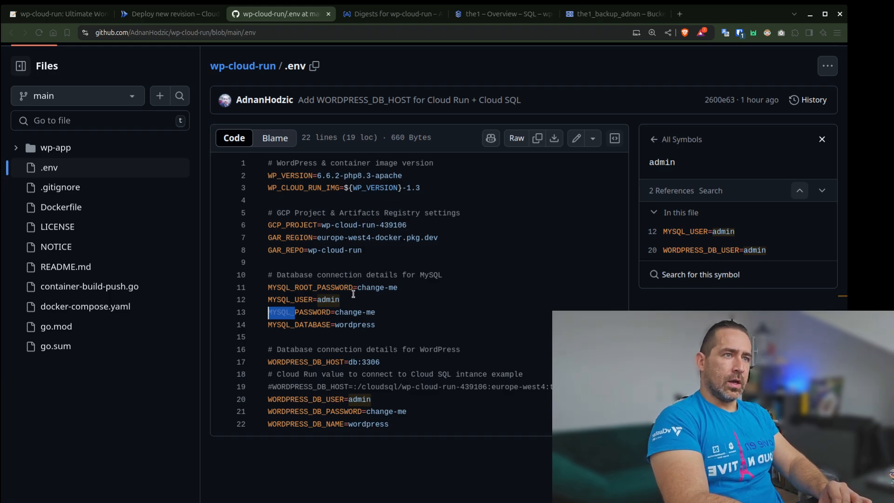
left_click_drag(351, 288, 350, 288)
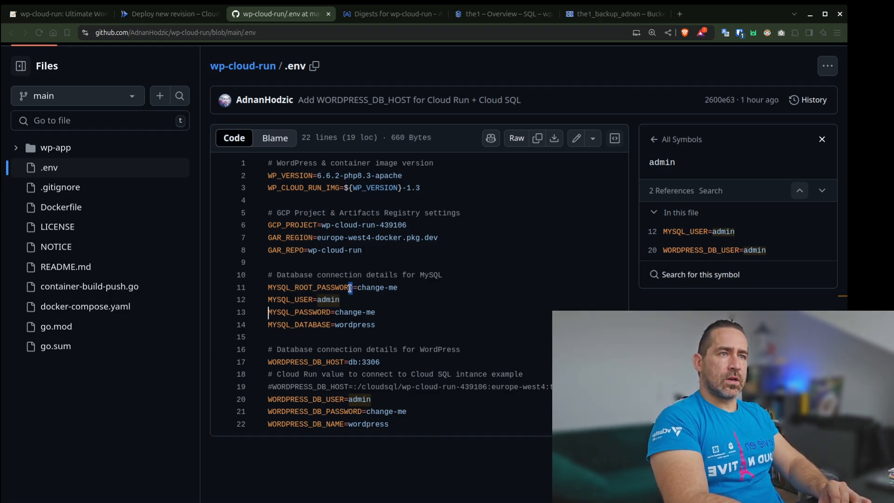
scroll(349, 288, "down", 1)
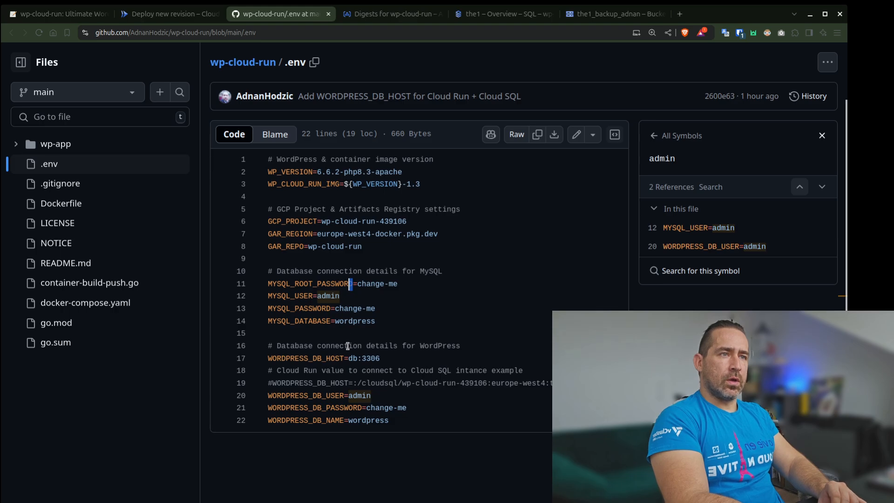
triple_click(393, 383)
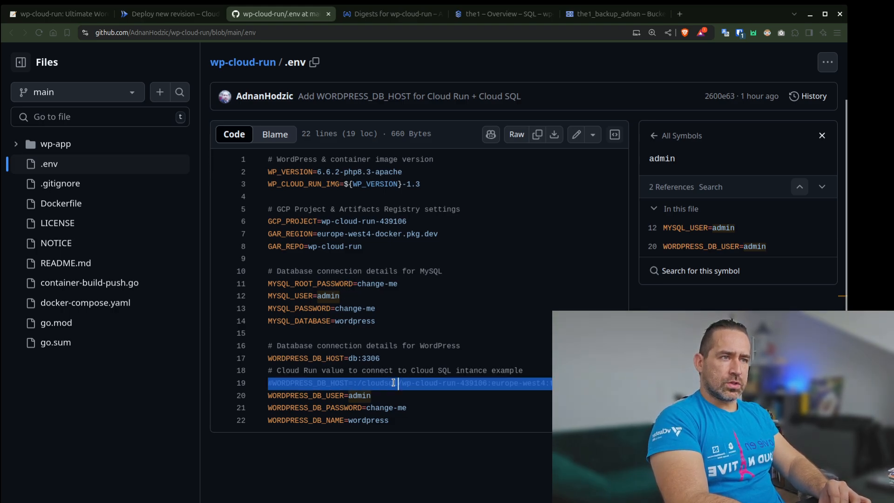
left_click(469, 383)
left_click_drag(550, 383, 271, 382)
scroll(423, 332, "up", 5)
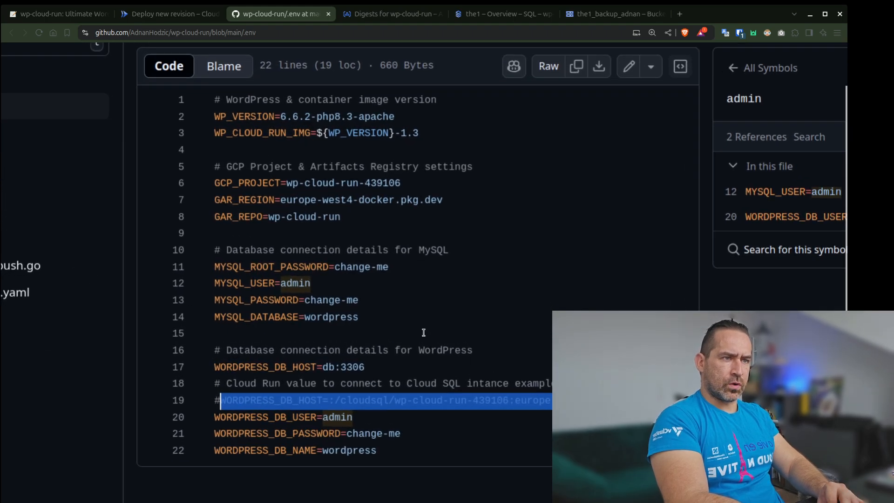
left_click(508, 326)
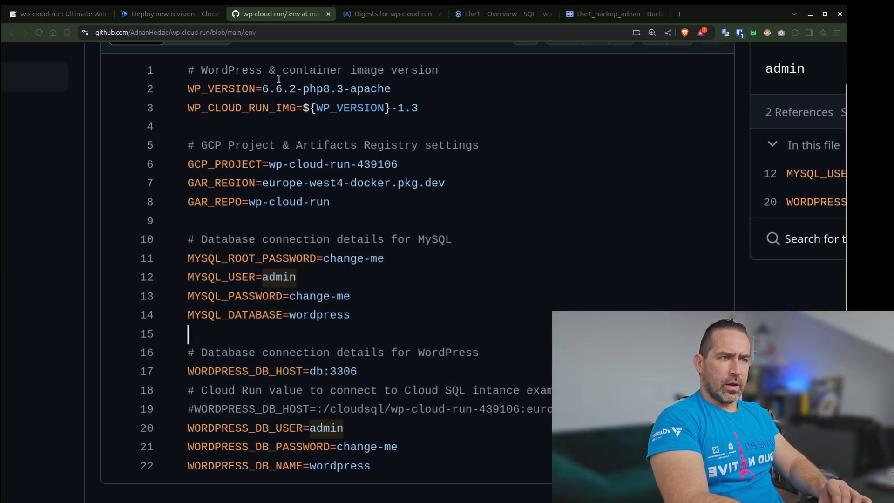
- Fill the first environment variable in Cloud Run with name WORDPRESS_DB_HOST and value :/cloudsql/wp-cloud-run-439106:europe-west4:the1
left_click(167, 14)
left_click(268, 240)
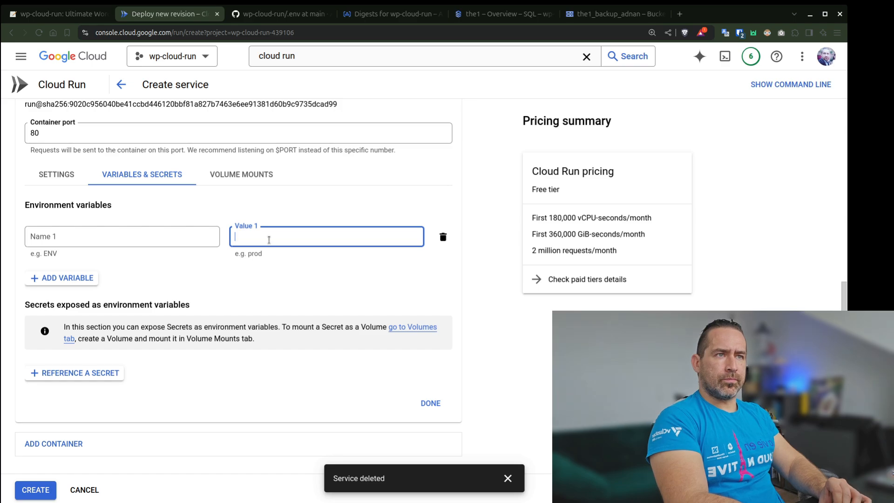
key("ctrl+v")
key("ctrl+Tab")
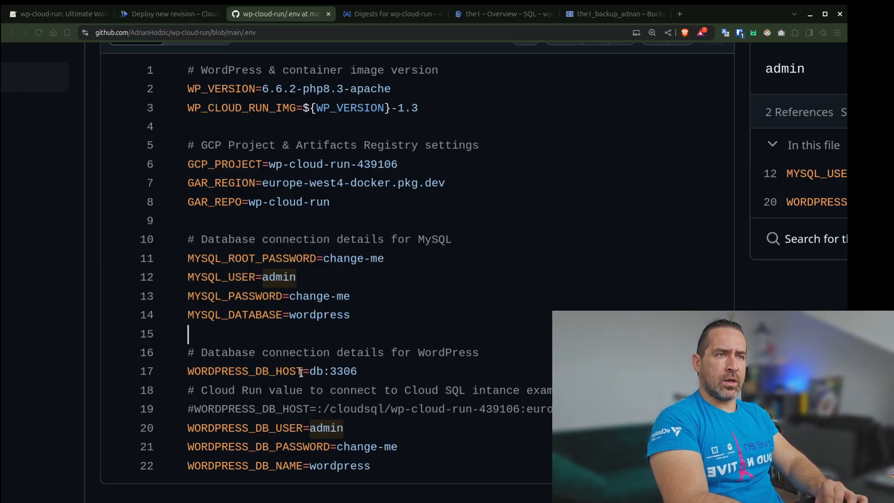
key("ctrl+shift+Tab")
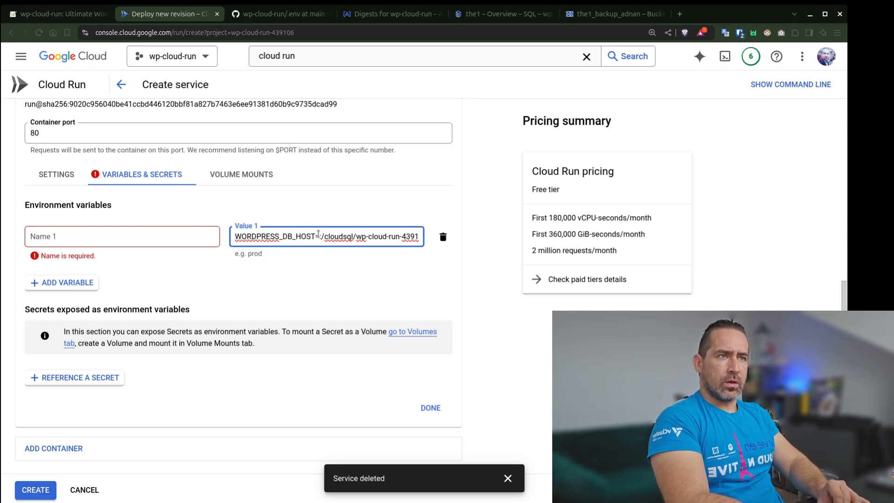
left_click_drag(319, 235, 190, 236)
key("ctrl+x")
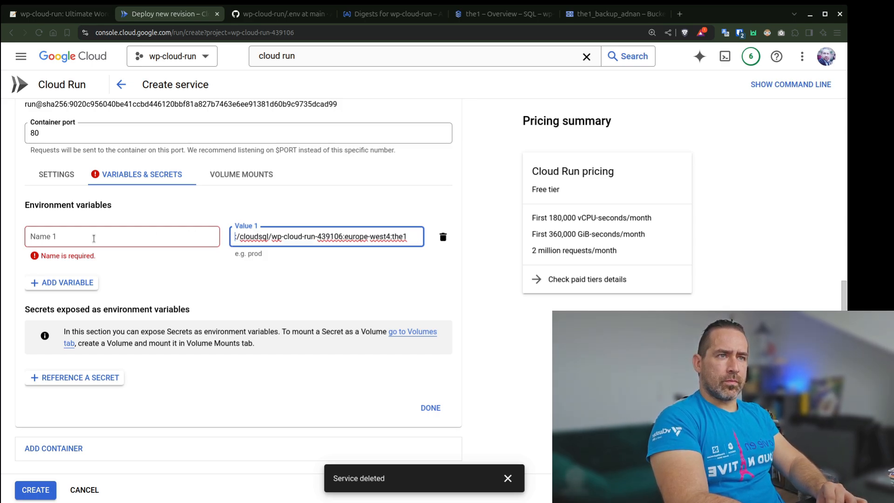
left_click(94, 238)
key("ctrl+v")
key("BackSpace")
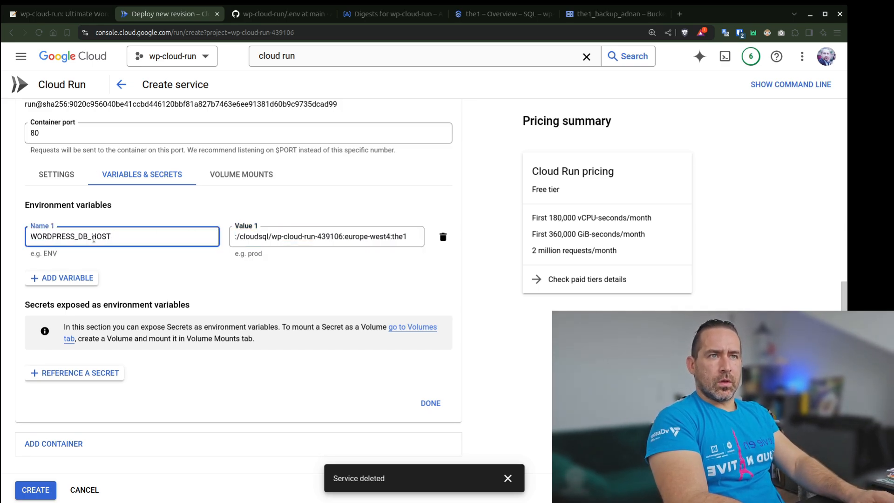
- Paste the remaining WORDPRESS_DB_ and DB_ variables for host, user, password and database name, using user admin and database wordpress
left_click(83, 278)
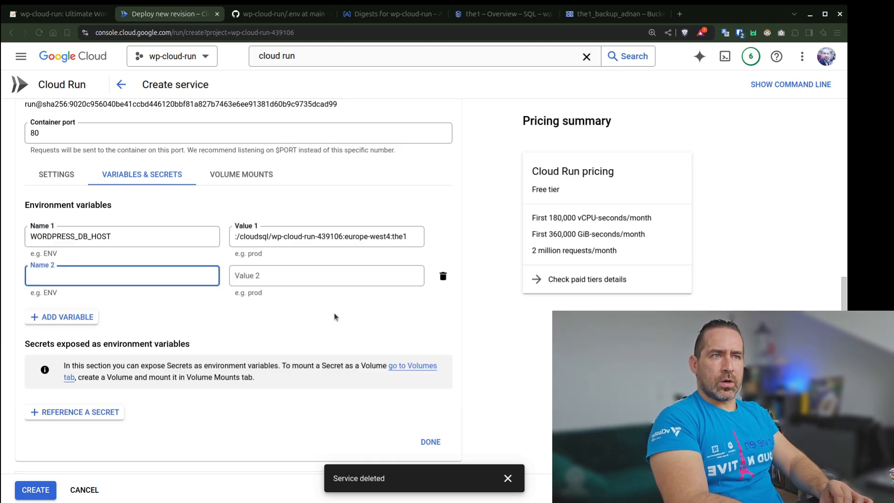
scroll(333, 313, "down", 1)
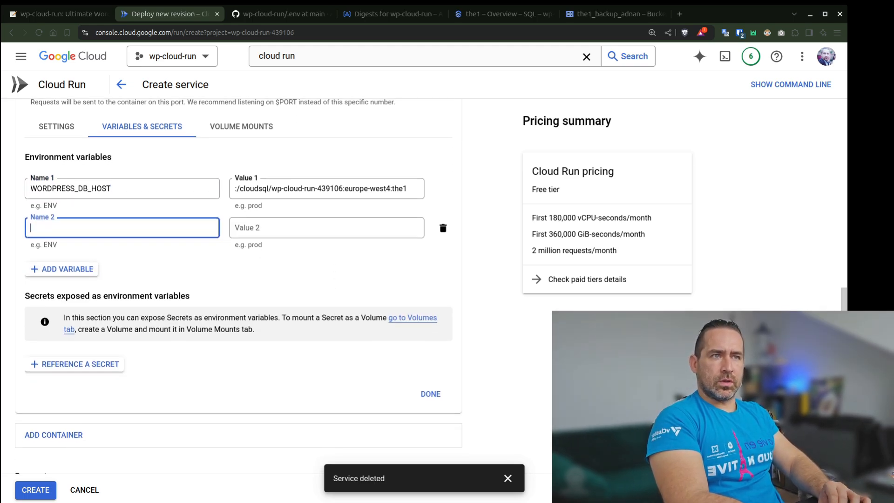
key("ctrl+v")
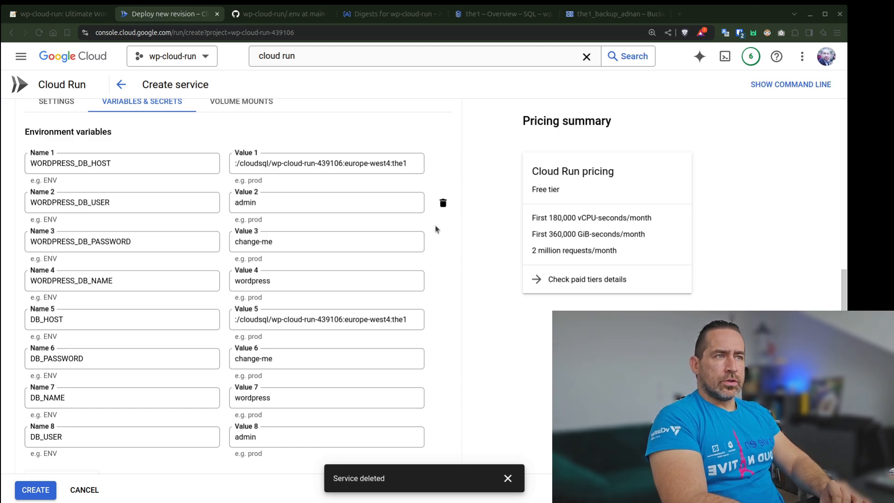
scroll(464, 237, "down", 1)
scroll(464, 238, "down", 1)
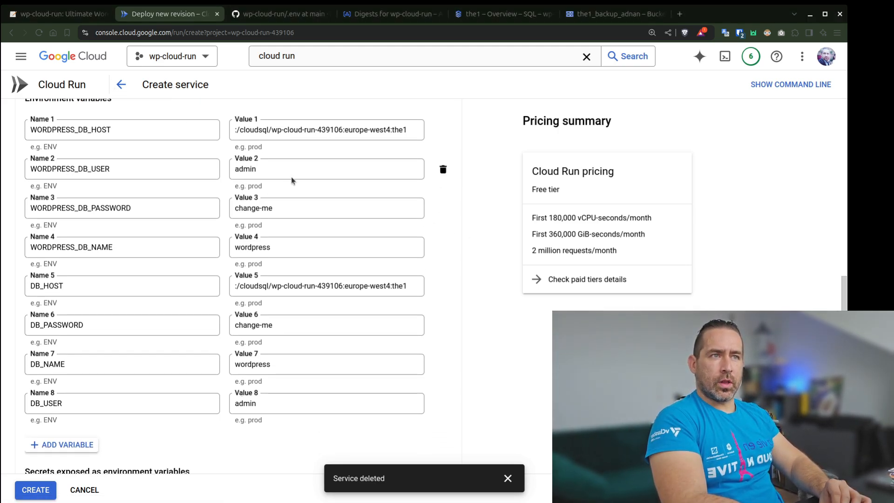
- Check the variables against the .env file on GitHub and finish editing the container in Cloud Run
left_click(282, 14)
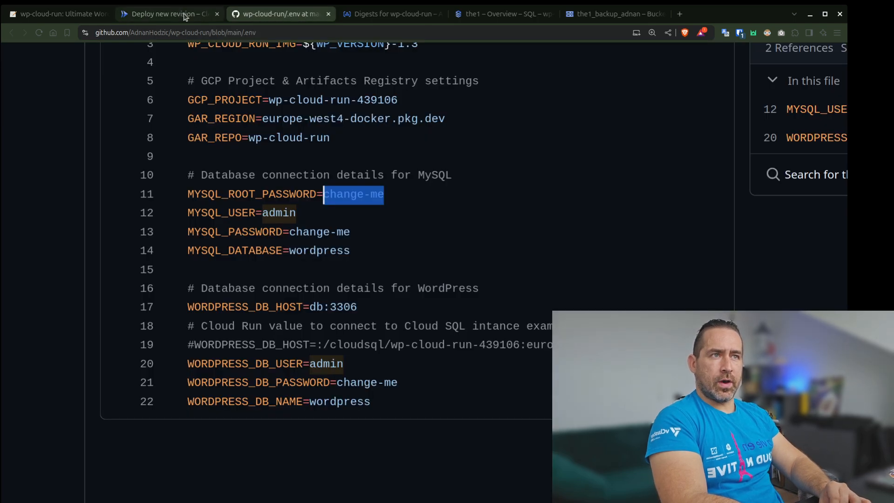
scroll(390, 334, "down", 5)
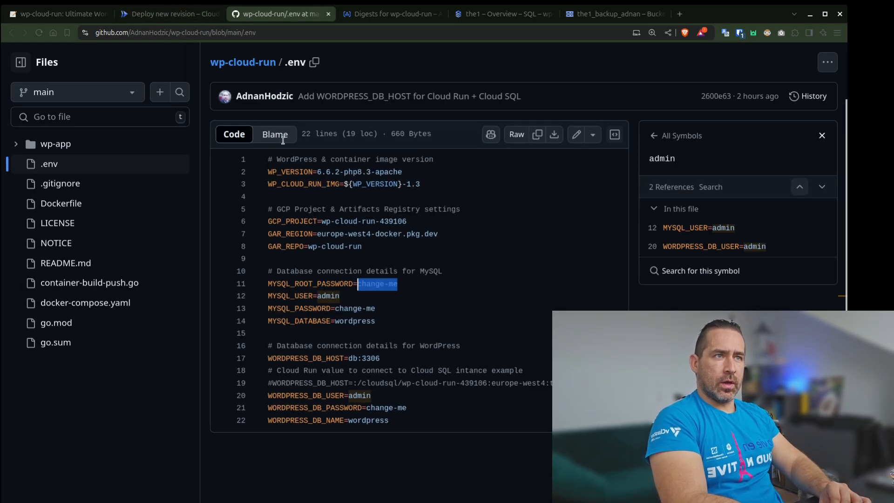
left_click(170, 14)
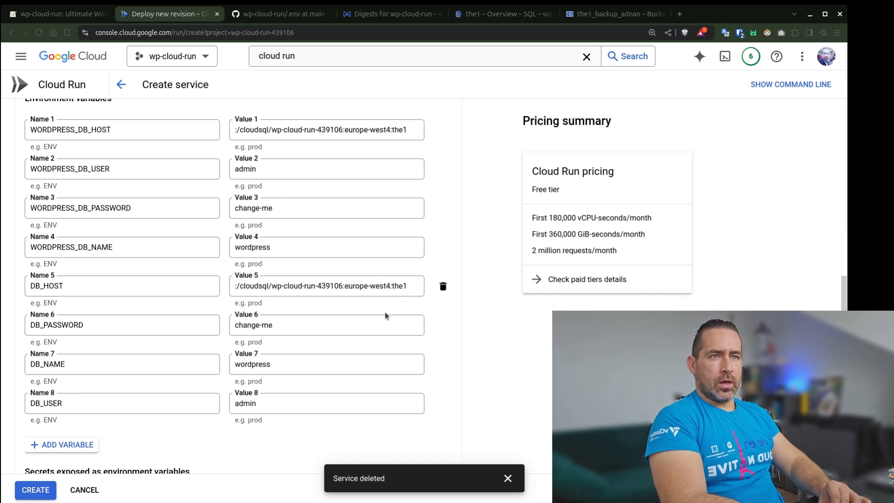
scroll(452, 303, "down", 6)
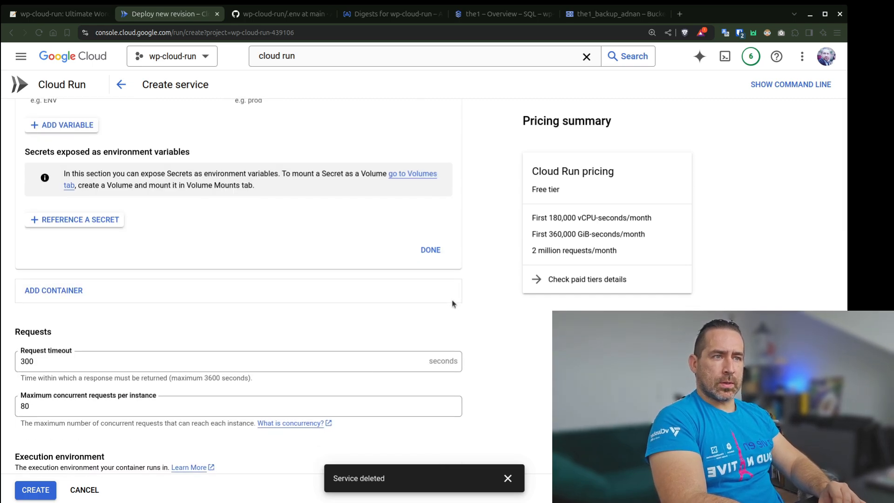
left_click(430, 249)
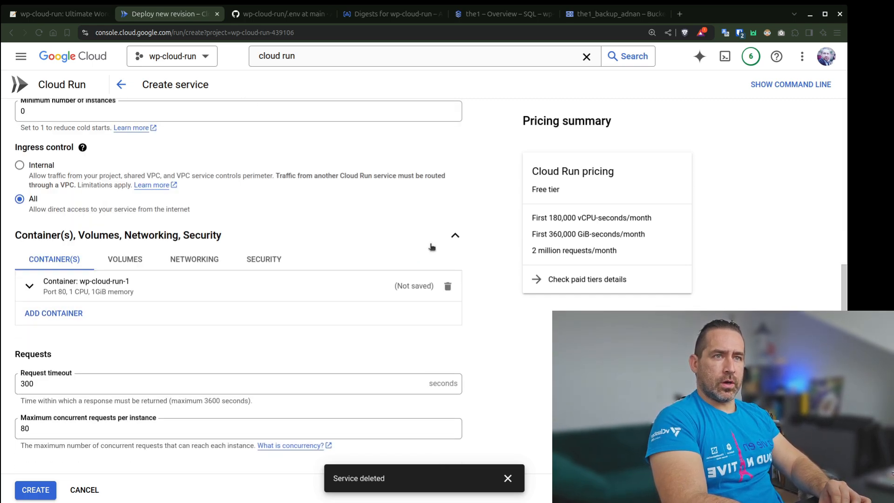
- Set the revision's maximum number of instances to 5 and turn off startup CPU boost
scroll(348, 327, "down", 2)
scroll(346, 327, "down", 3)
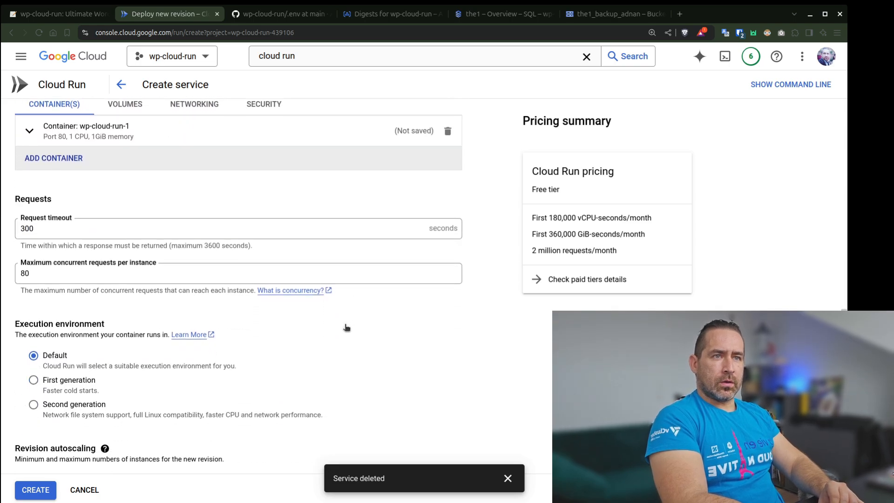
scroll(344, 328, "down", 2)
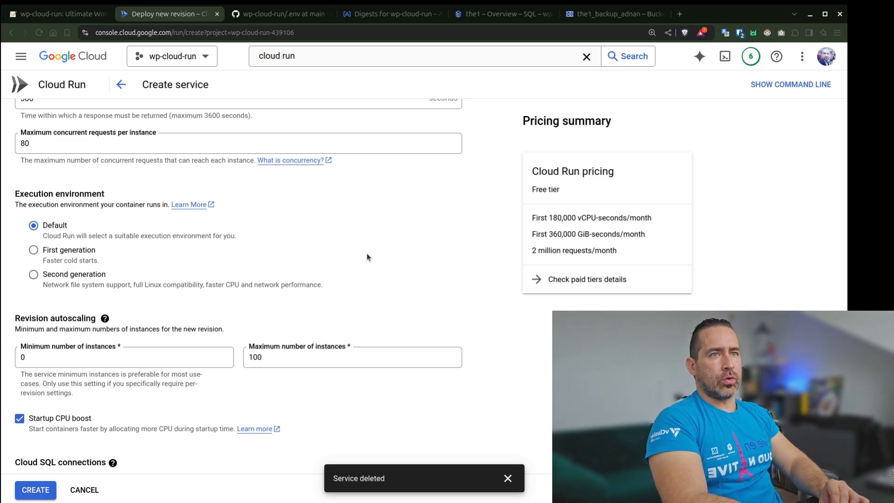
scroll(367, 257, "down", 2)
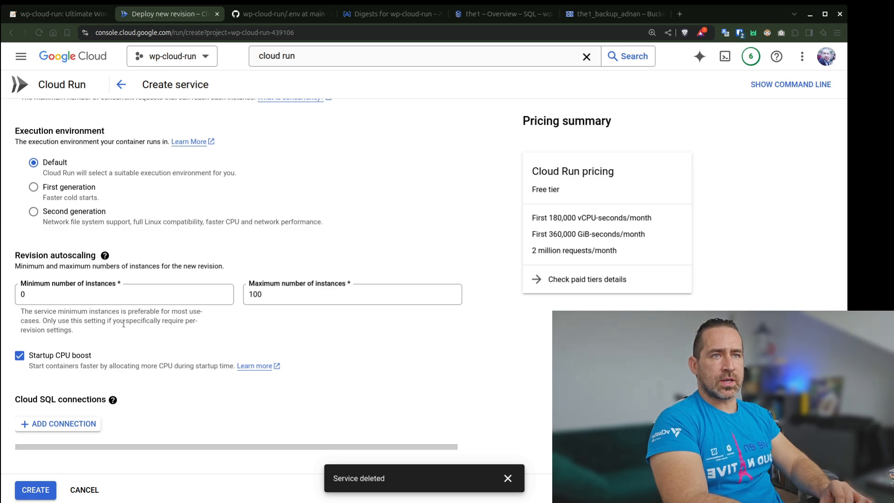
left_click(95, 295)
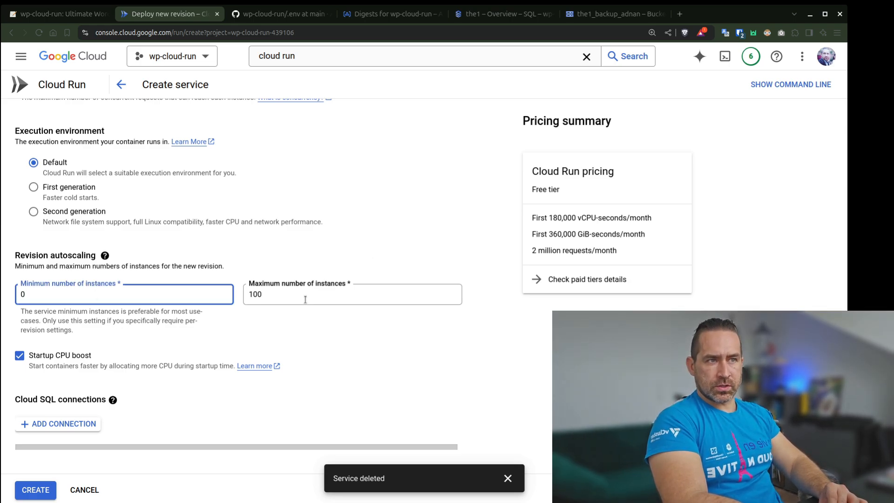
left_click(330, 295)
double_click(329, 295)
type("5")
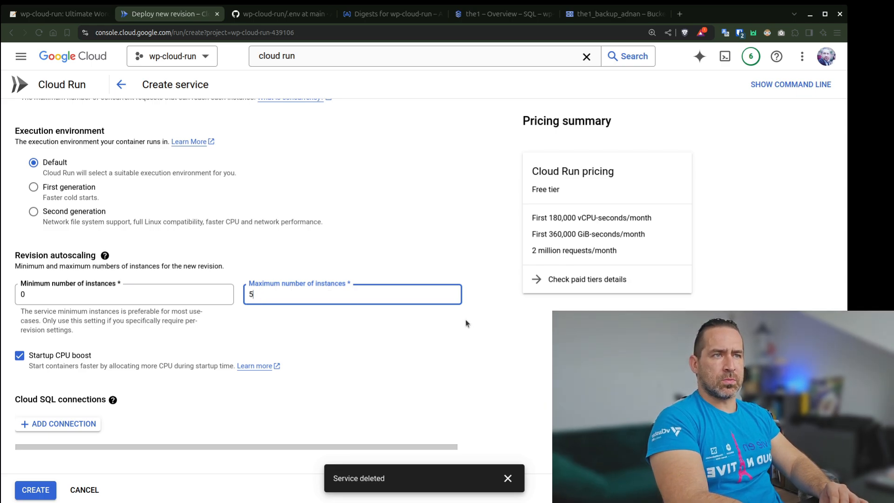
left_click(483, 336)
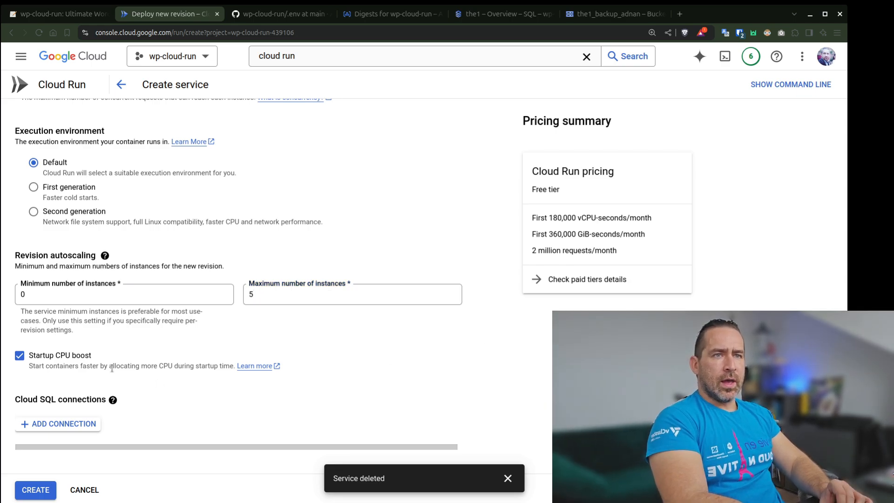
left_click(44, 356)
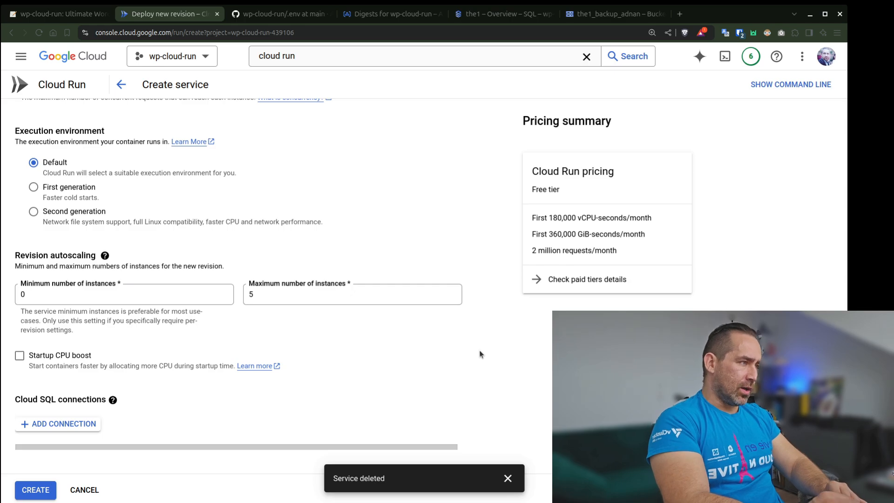
- Add a Cloud SQL connection to wp-cloud-run-439106:europe-west4:the1, enabling the required Cloud SQL Admin API
left_click(66, 427)
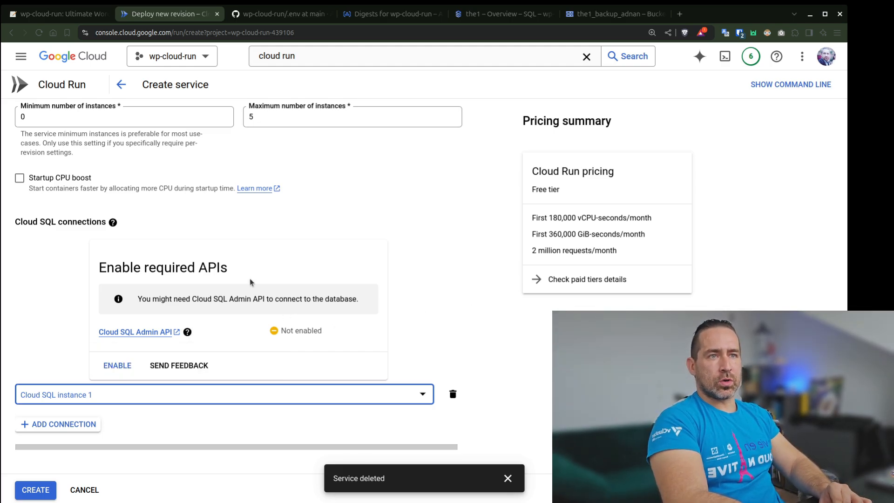
left_click(117, 370)
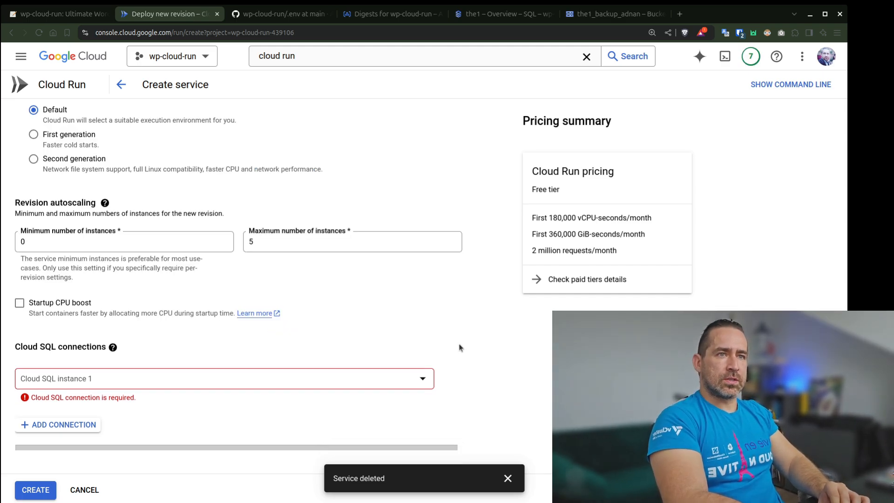
left_click(360, 382)
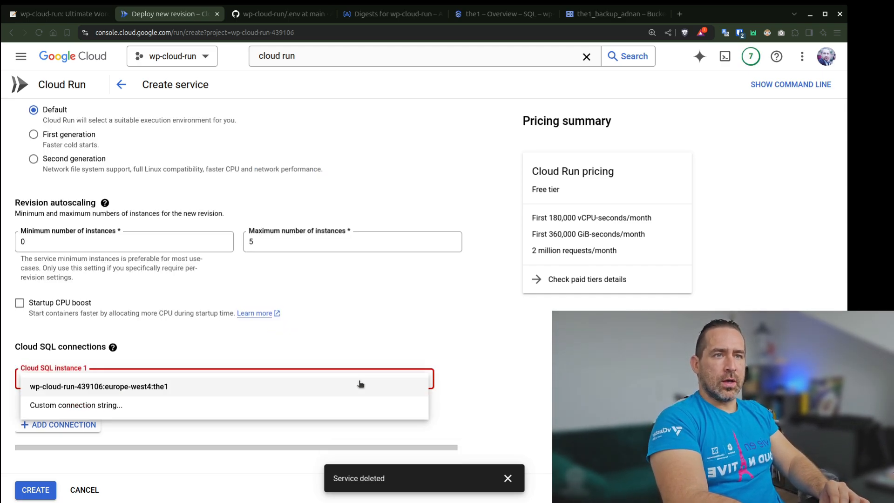
left_click(182, 386)
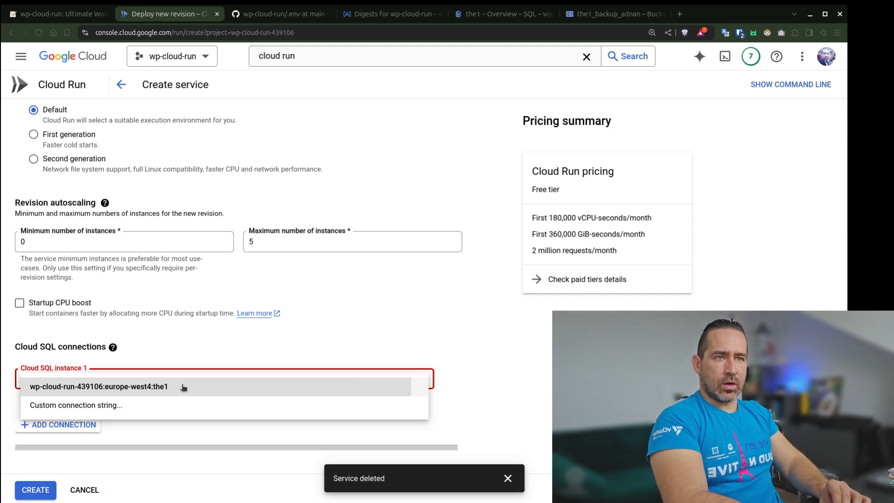
- Review the service's container image, region, authentication, ingress, autoscaling and Cloud SQL connection settings
left_click(493, 361)
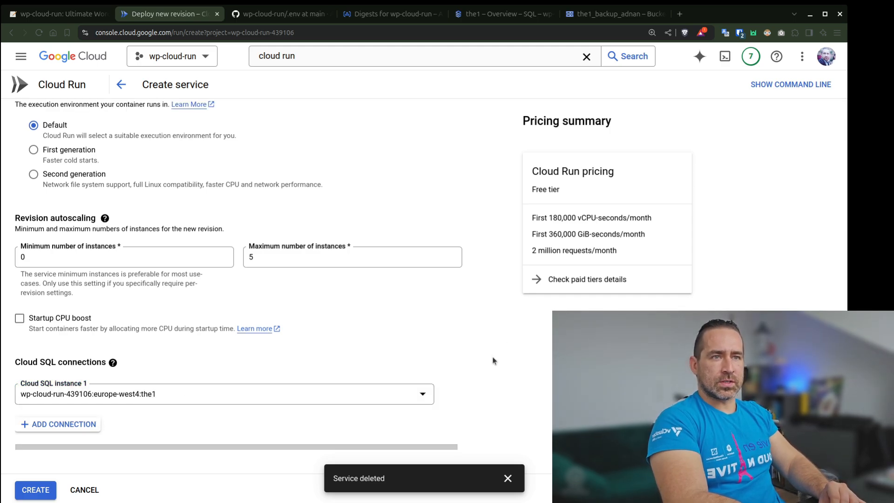
scroll(479, 346, "up", 5)
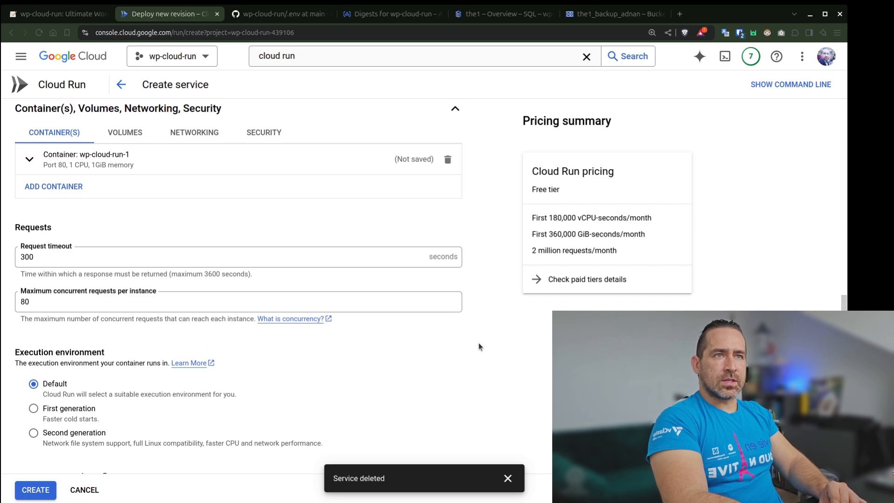
scroll(479, 347, "up", 8)
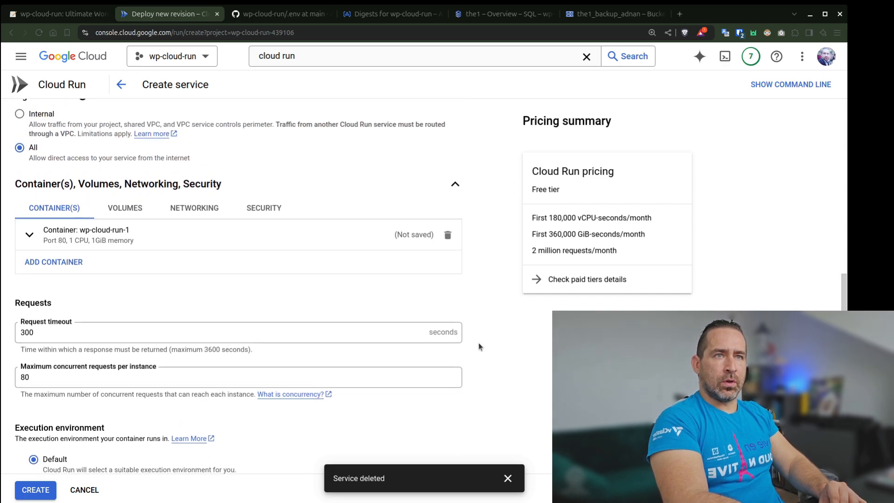
scroll(479, 347, "up", 5)
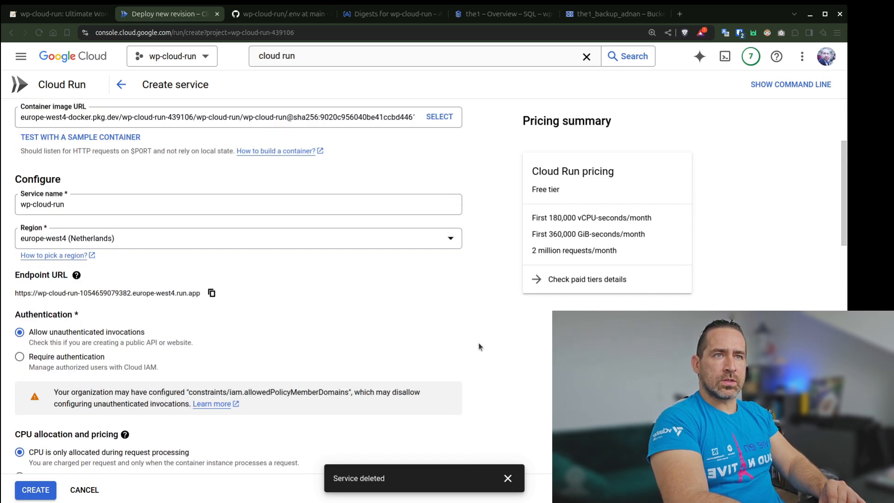
scroll(479, 347, "down", 10)
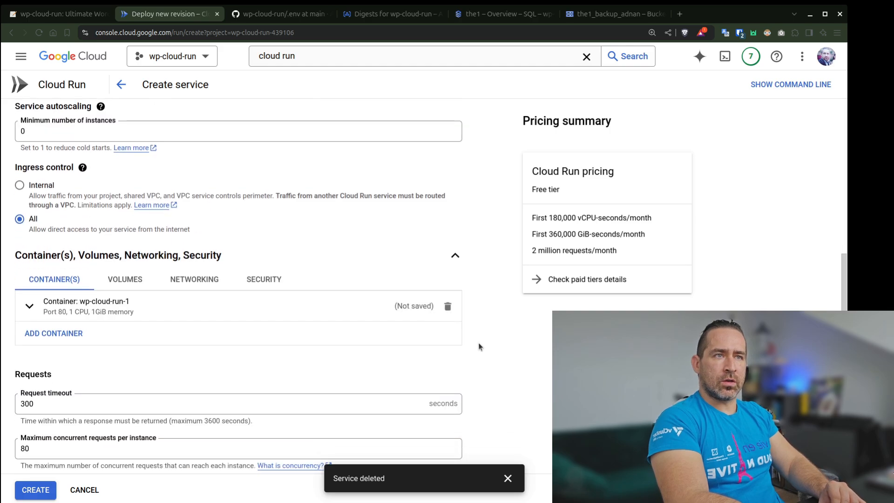
scroll(479, 347, "down", 8)
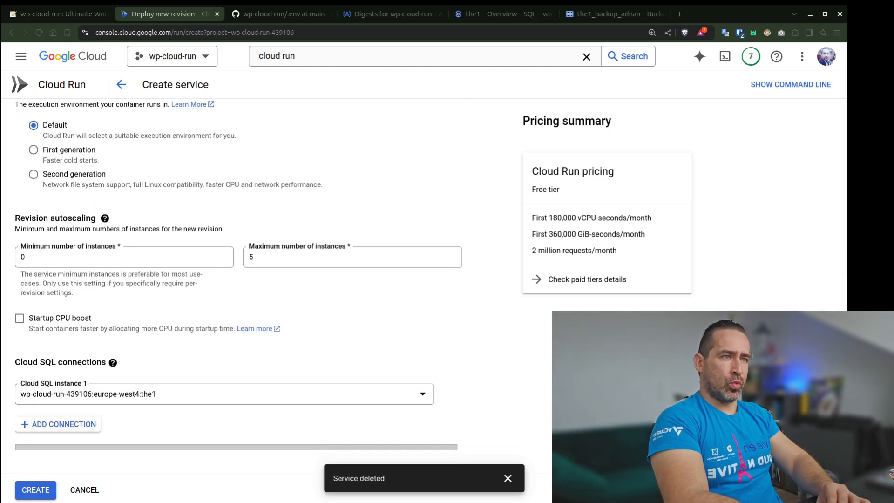
scroll(638, 280, "up", 2)
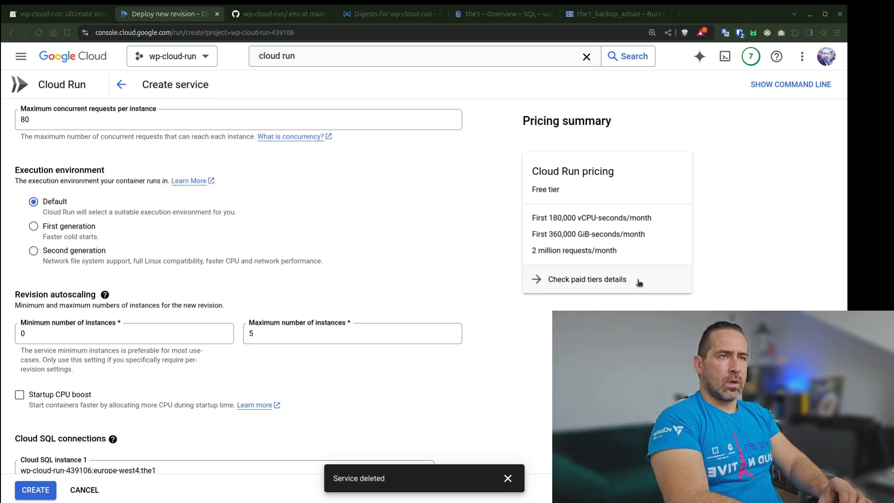
- Reopen the container's general settings and start a new health check of type Startup check with a TCP probe
scroll(491, 257, "up", 4)
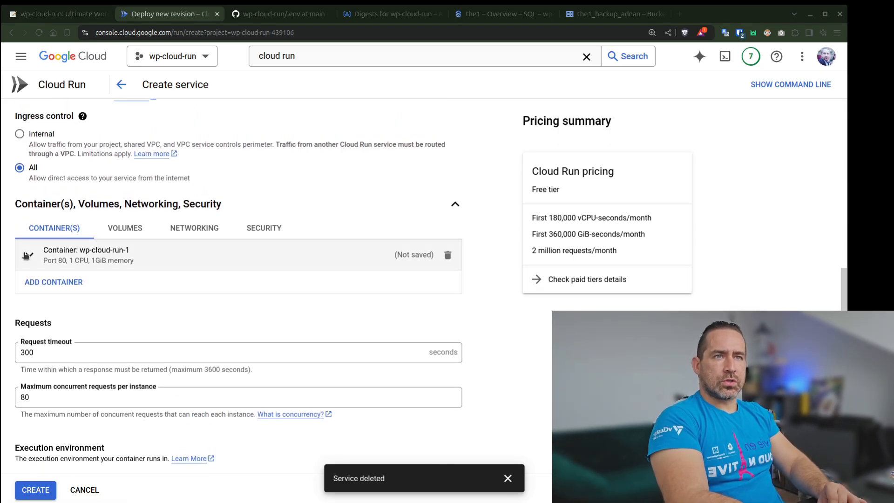
left_click(26, 251)
scroll(310, 310, "down", 2)
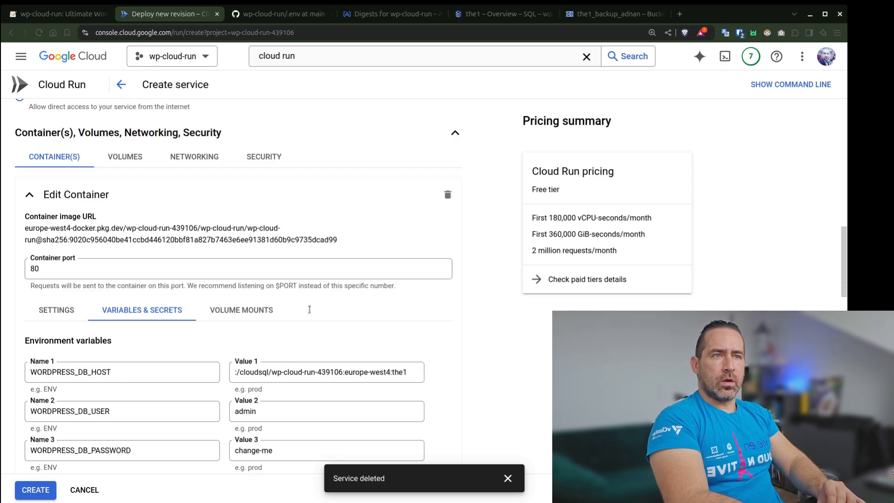
left_click(58, 278)
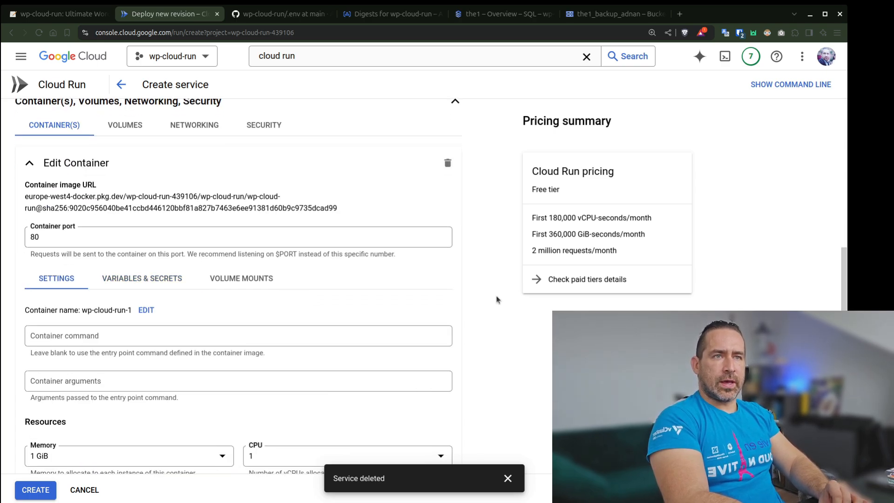
scroll(451, 286, "down", 6)
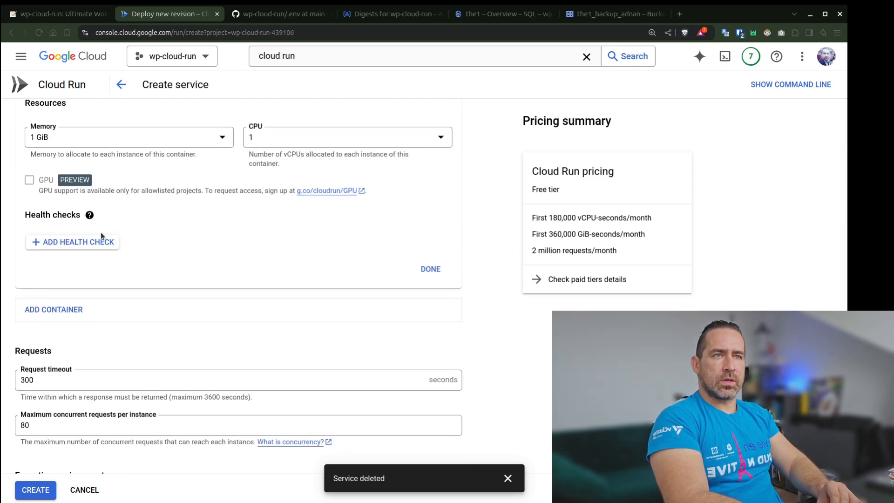
mouse_move(90, 217)
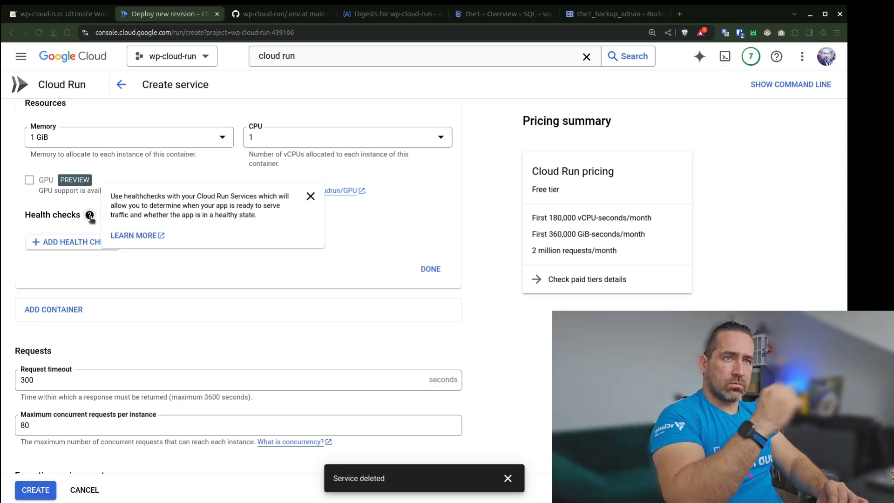
left_click(80, 246)
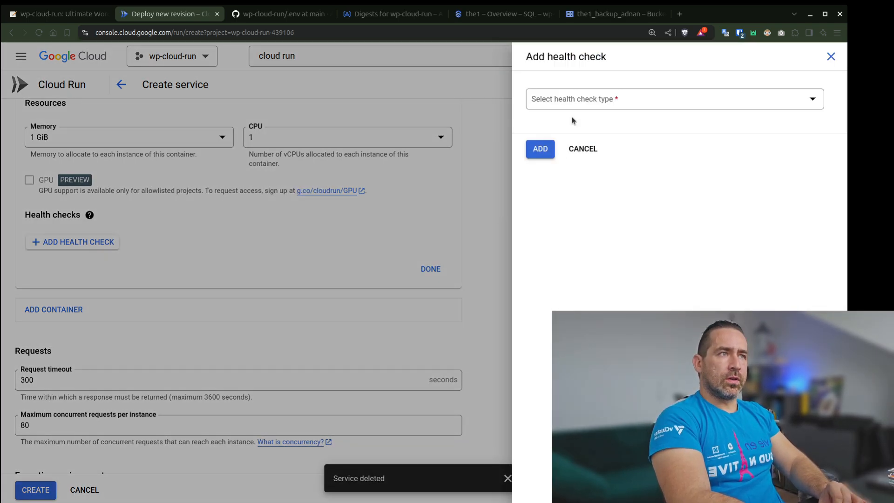
left_click(590, 103)
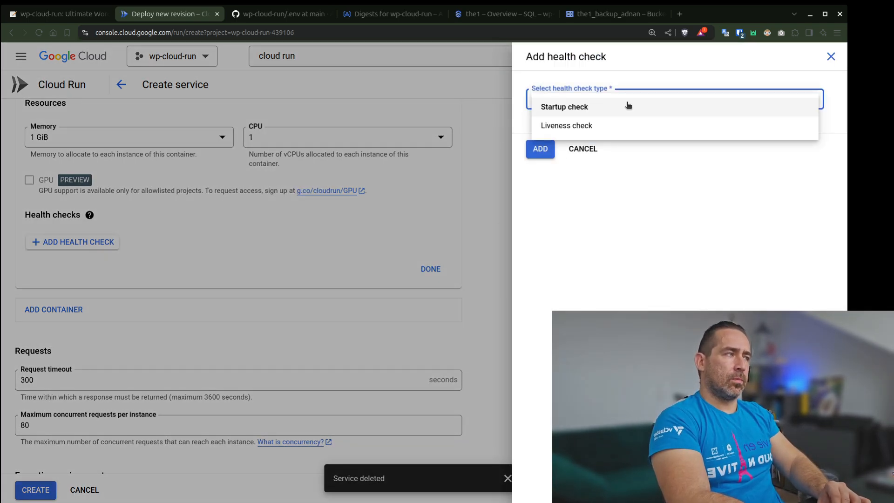
left_click(640, 109)
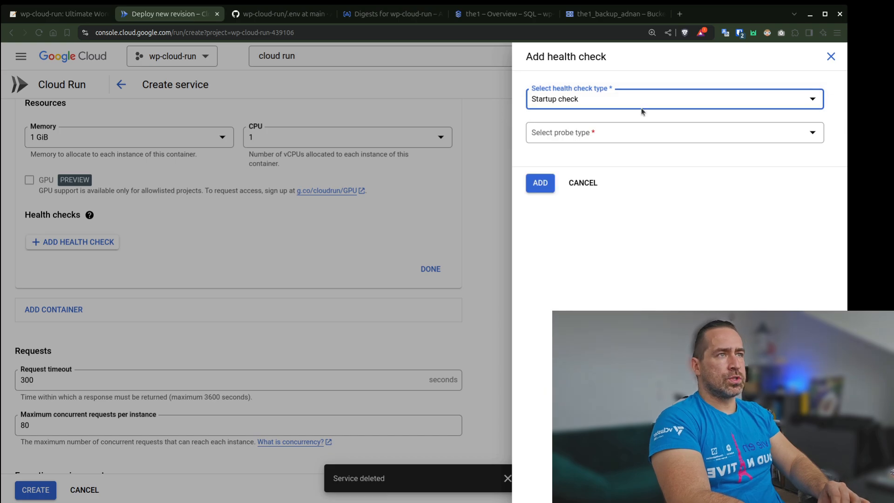
left_click(581, 141)
left_click(605, 160)
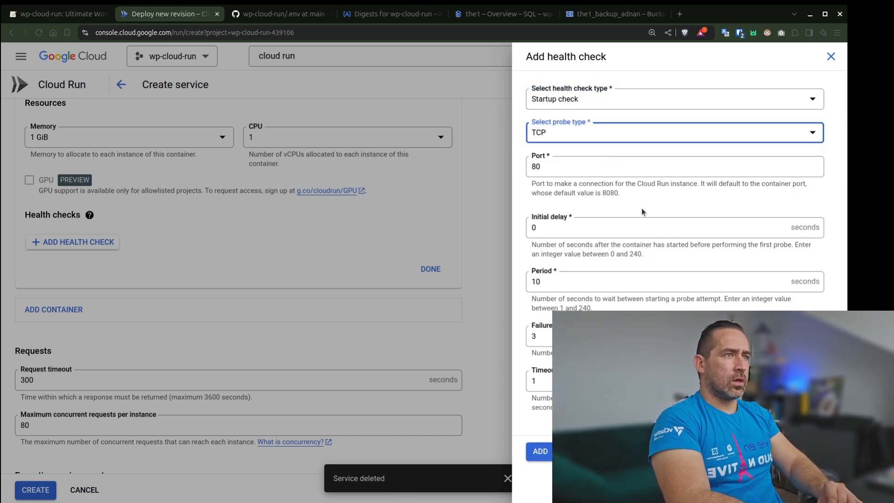
- Set the startup check's initial delay to 15 seconds, period to 30, failure threshold to 5 and timeout to 15, and add it
double_click(599, 223)
type("15")
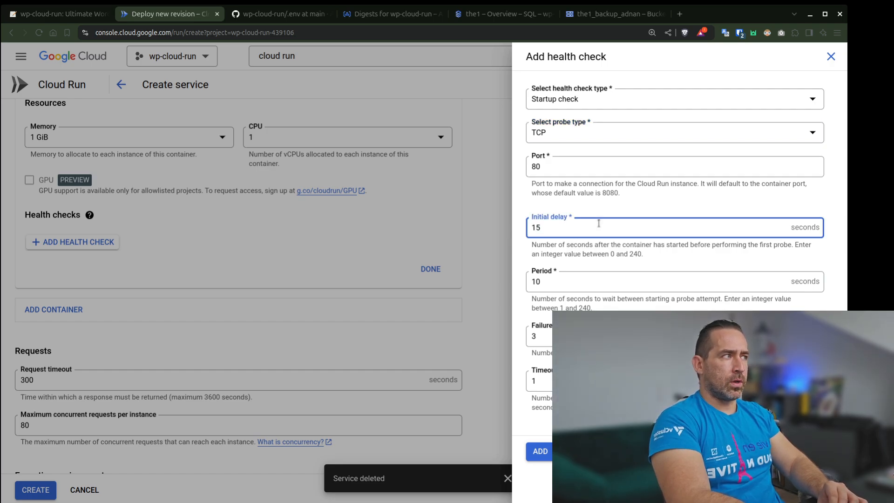
double_click(569, 280)
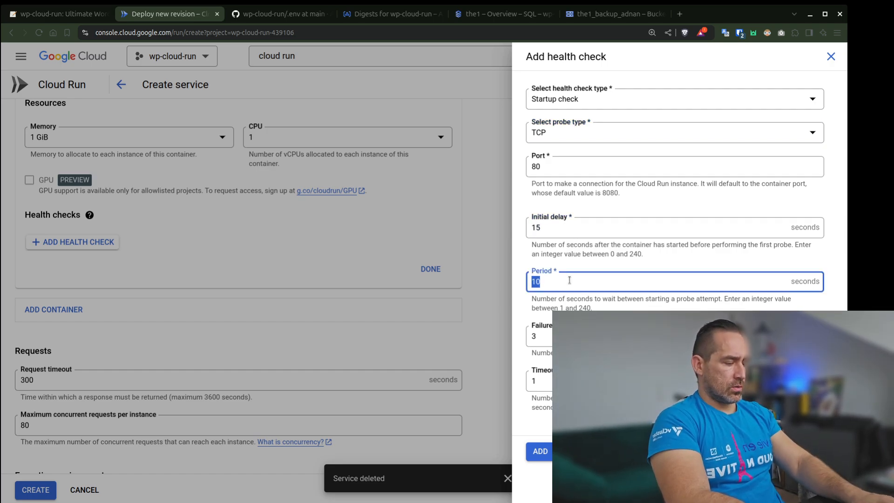
type("30")
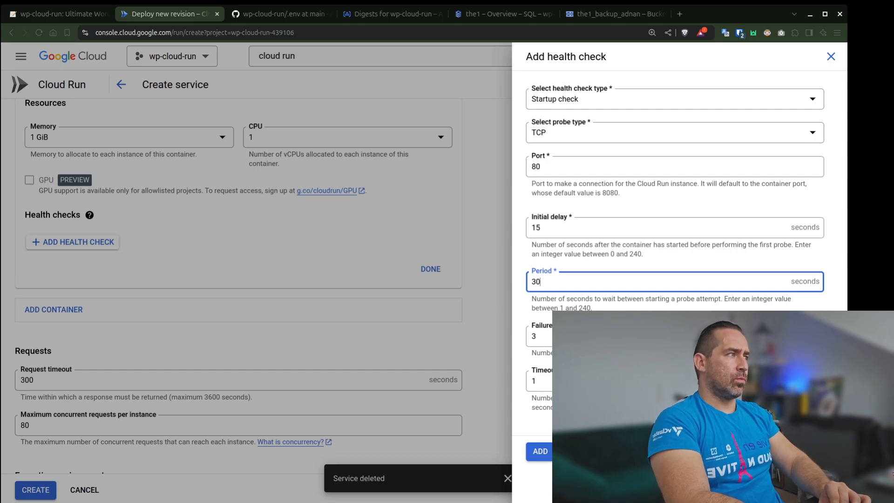
key("Tab")
type("5")
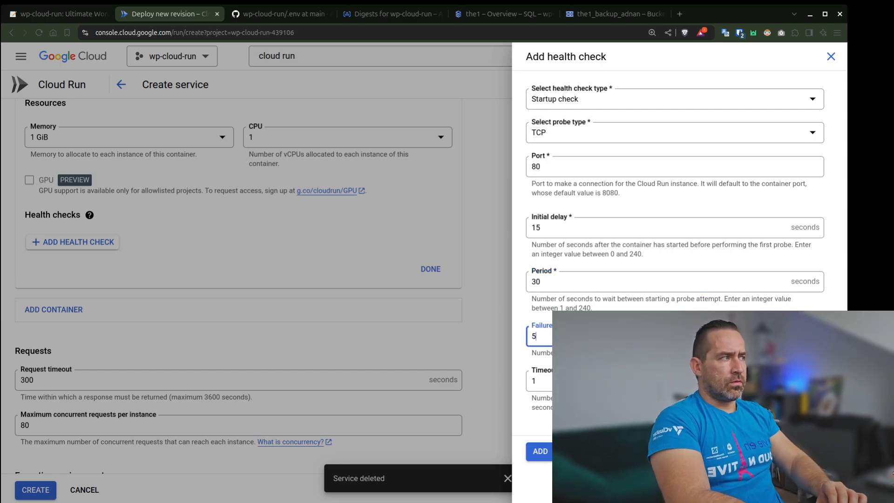
key("Tab")
type("15")
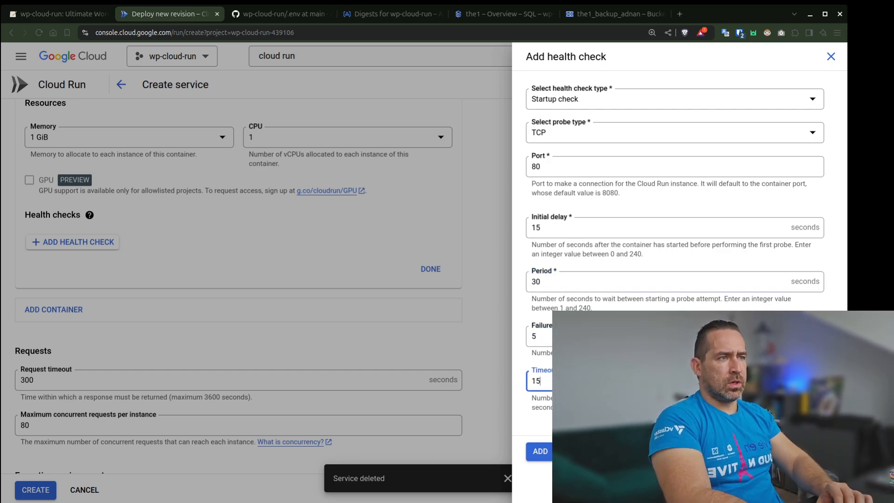
left_click(539, 451)
- Look over the complete configuration once more, create the wp-cloud-run service and dismiss the service deletion notification
scroll(468, 321, "down", 6)
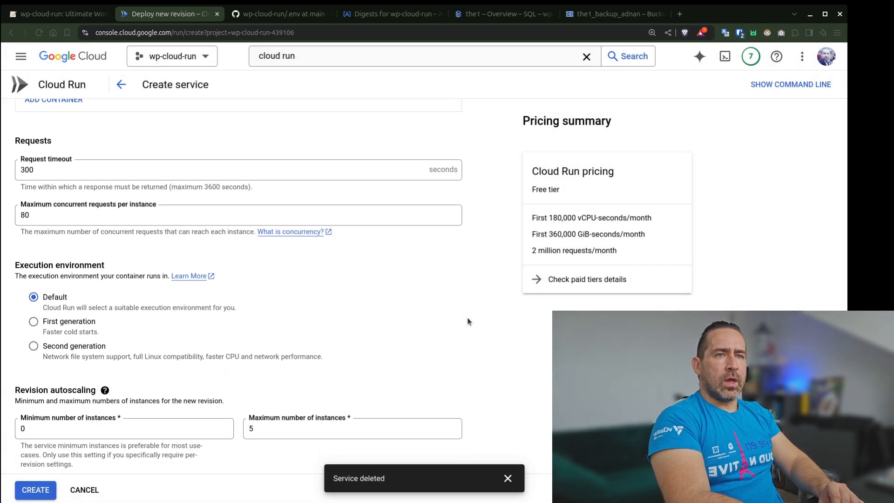
scroll(468, 321, "down", 4)
scroll(467, 321, "up", 15)
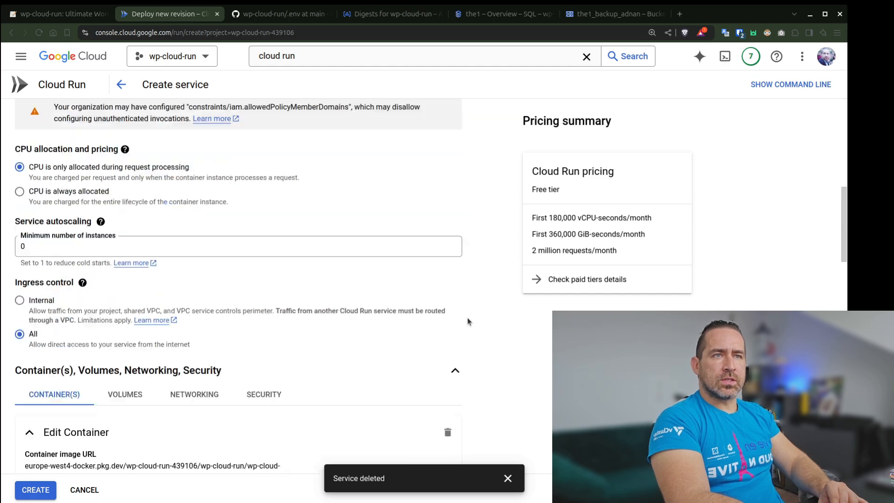
scroll(468, 321, "up", 2)
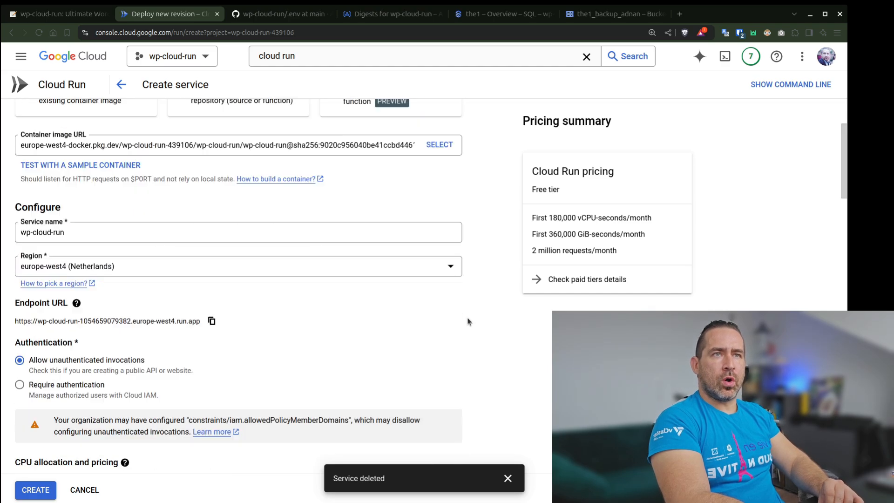
scroll(468, 321, "down", 15)
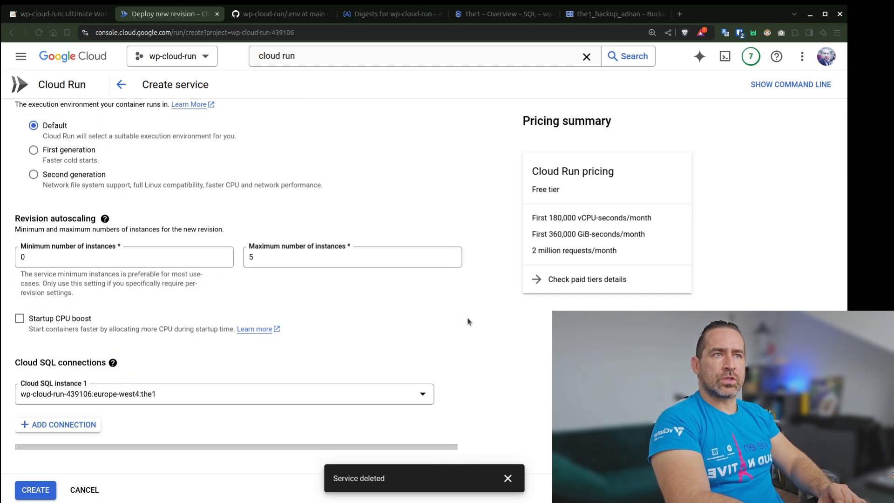
left_click(31, 490)
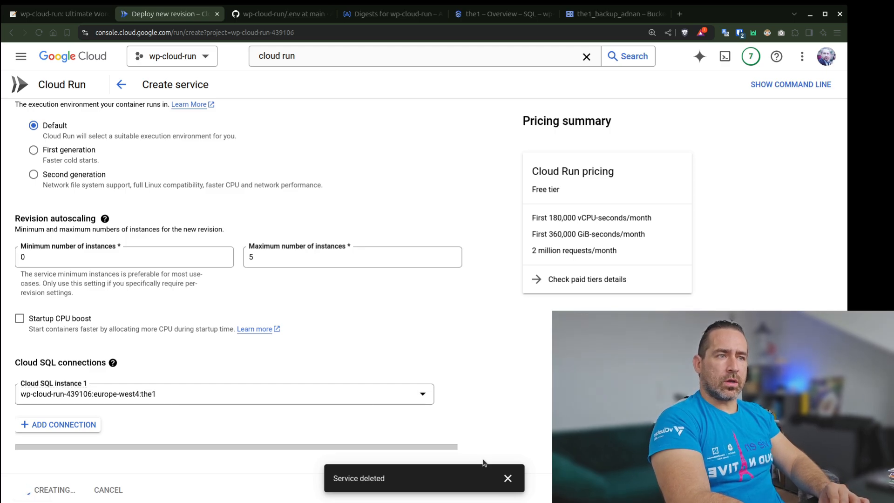
left_click(508, 478)
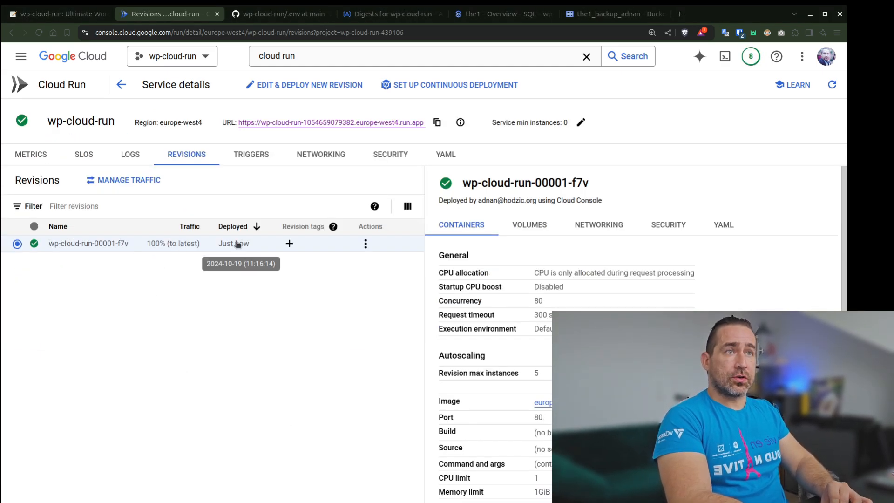
- Open the deployed service's URL in a separate tab and continue the WordPress installation in English (United States)
middle_click(333, 123)
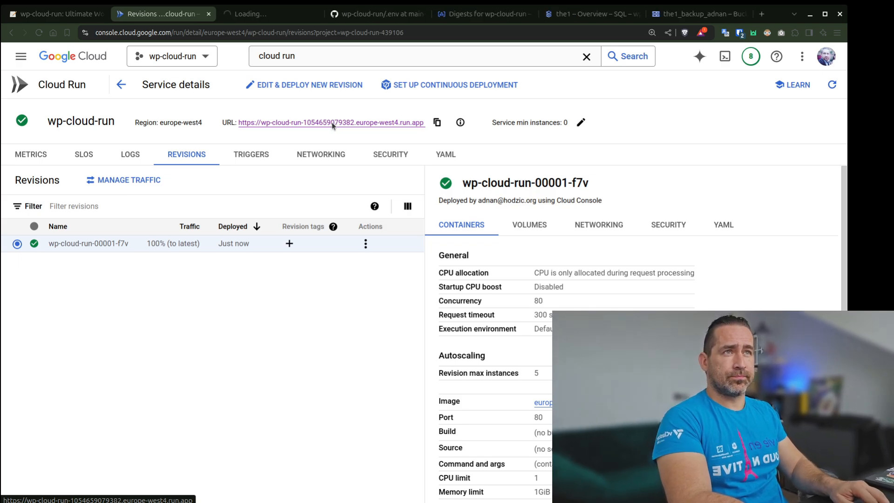
key("ctrl+Tab")
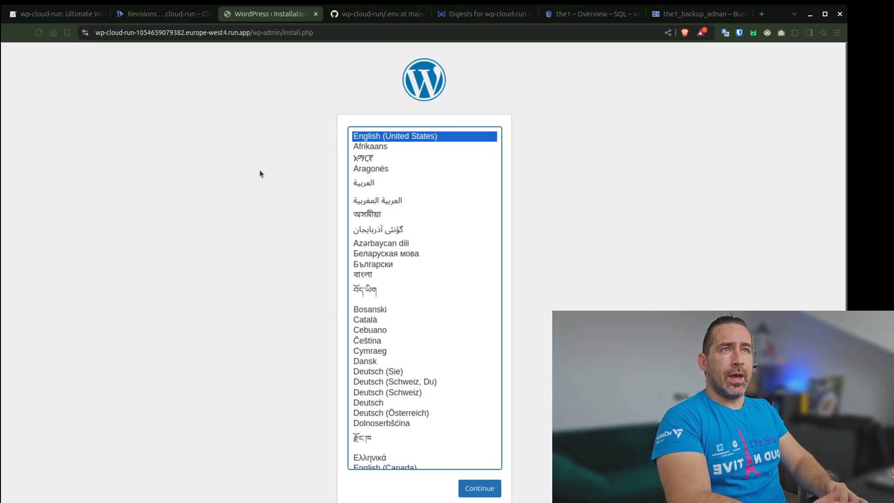
scroll(259, 173, "down", 1)
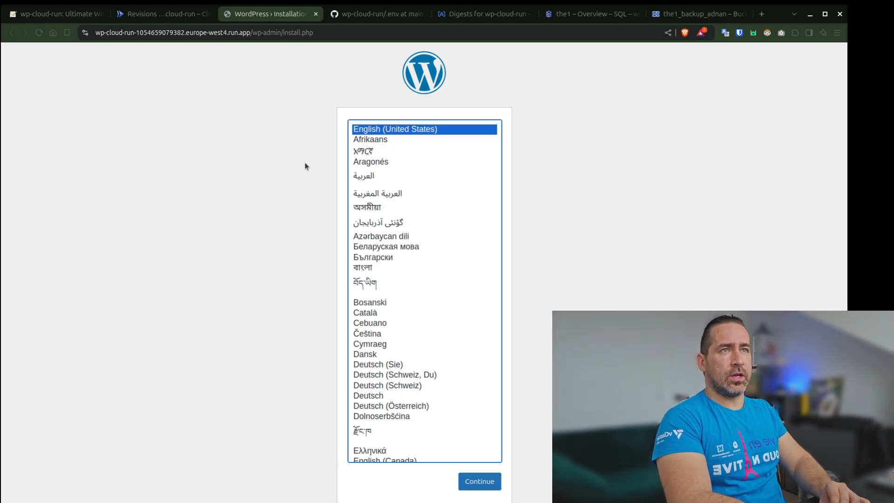
left_click(488, 484)
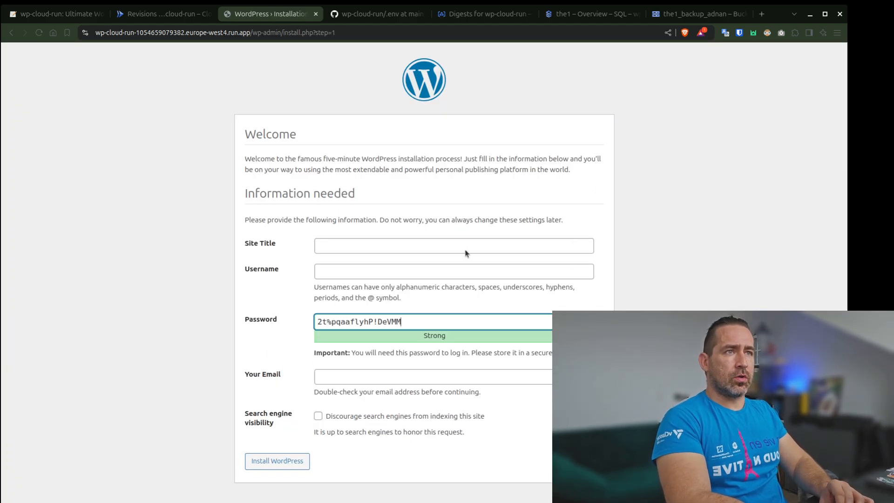
- Fill in the WordPress installation form with site title Test and username admin
left_click(372, 249)
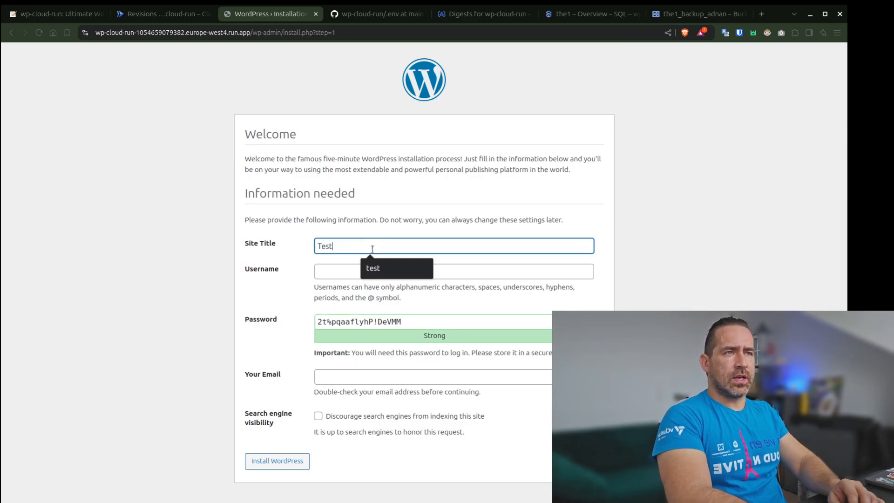
key("Tab")
type("admin")
key("Tab")
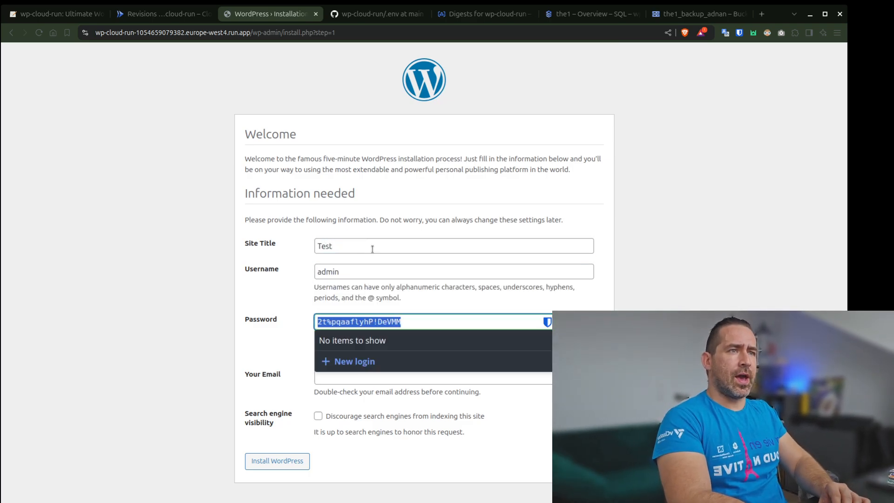
- Copy the MYSQL_ROOT_PASSWORD value from the wp-cloud-run .env file on GitHub
key("ctrl+Tab")
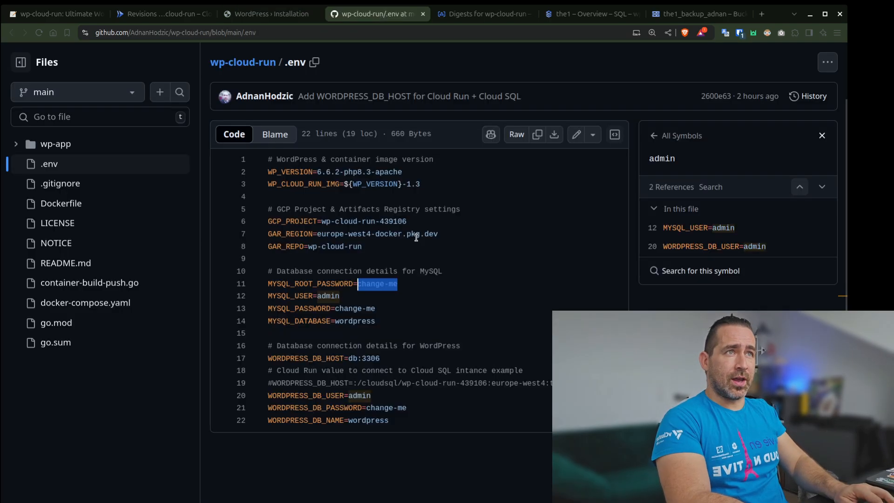
key("ctrl+Tab")
key("ctrl+shift+Tab")
key("ctrl+Tab")
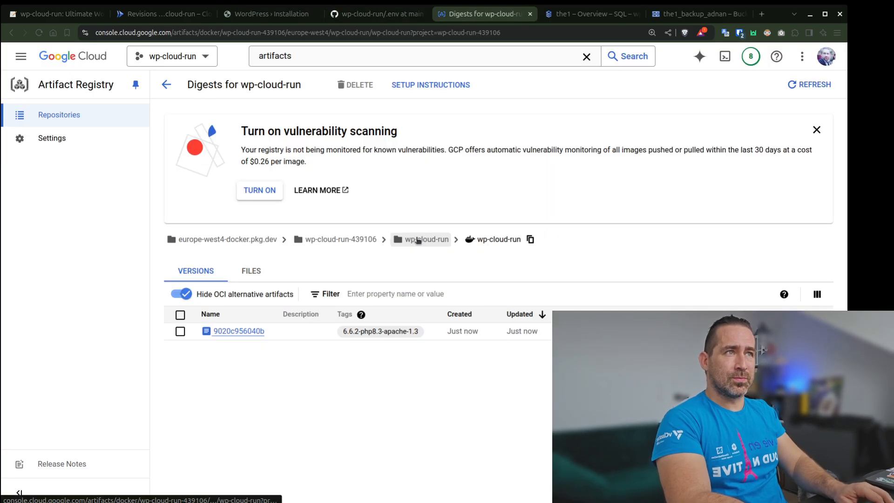
key("ctrl+shift+Tab")
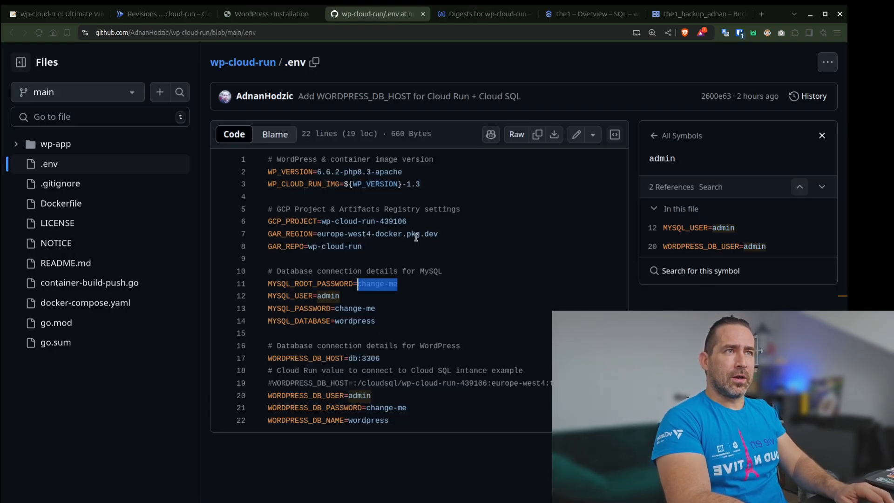
left_click(395, 283)
left_click_drag(398, 283, 359, 282)
key("ctrl+c")
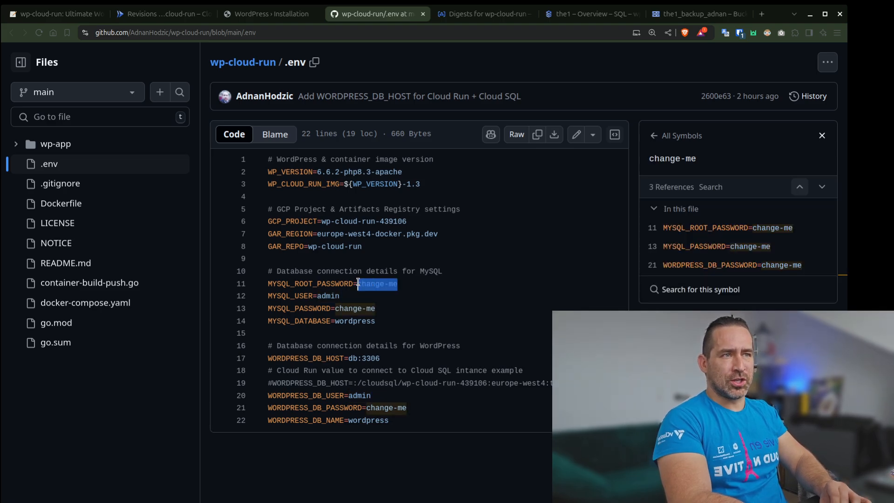
- Paste the copied password as the WordPress admin password and confirm the use of a weak password
key("ctrl+shift+Tab")
key("ctrl+shift+Tab")
left_click(482, 321)
key("ctrl+v")
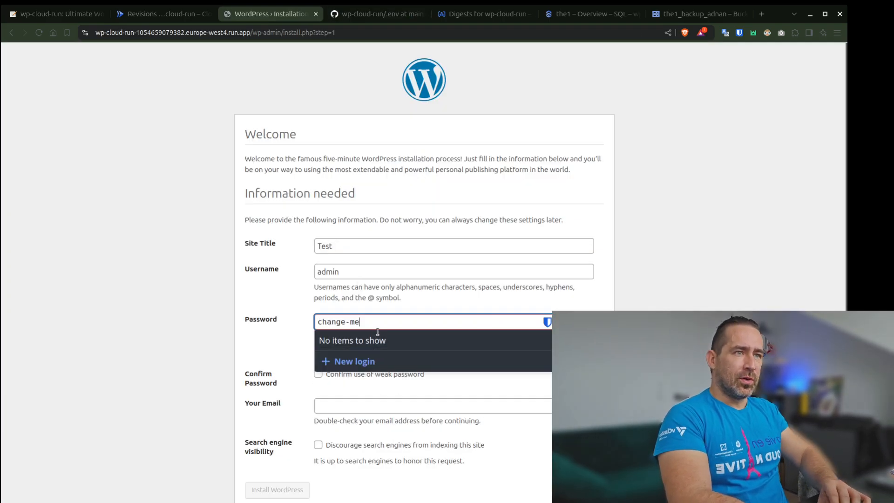
left_click(255, 342)
left_click(322, 376)
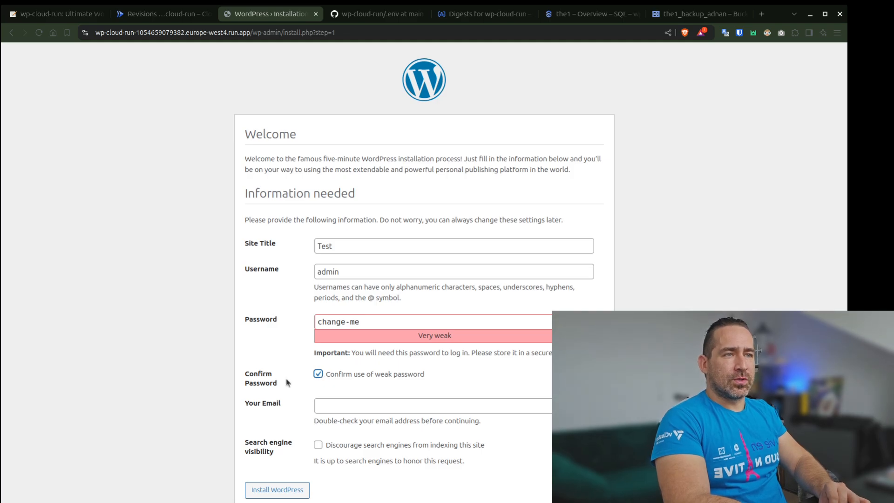
- Fill in the administrator's email, discourage search engines from indexing the site, and install WordPress
scroll(286, 379, "down", 1)
left_click(350, 390)
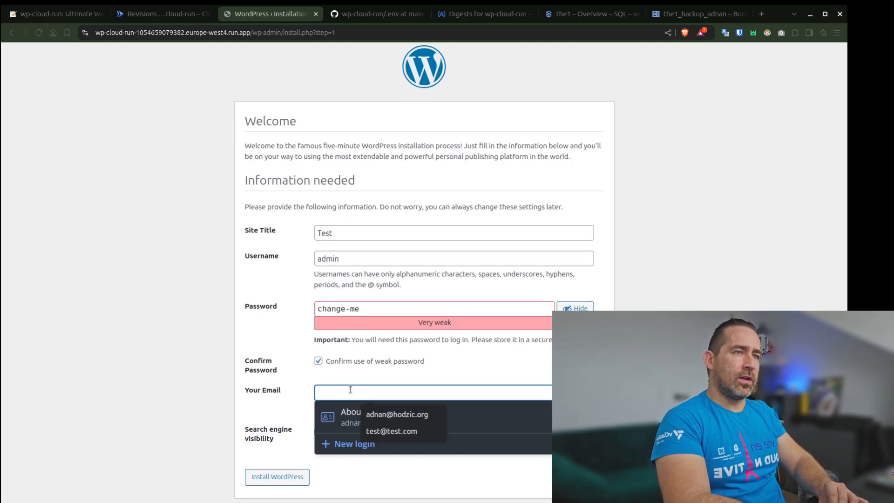
left_click(396, 413)
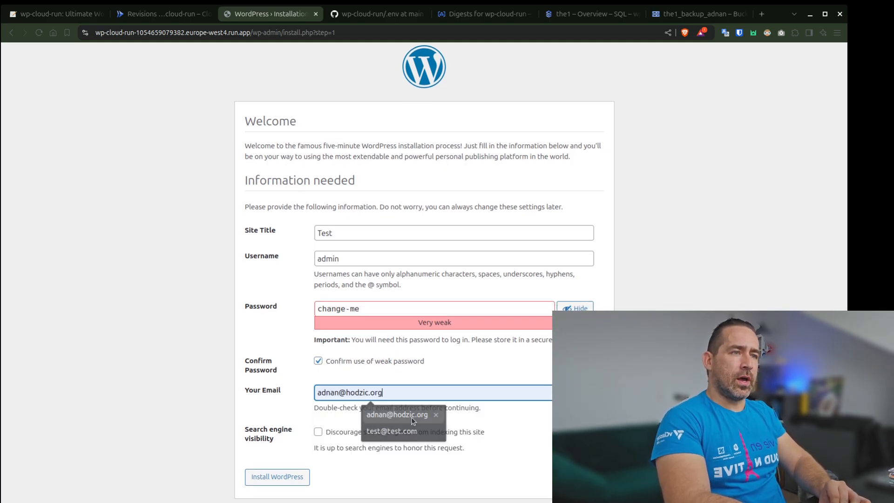
left_click(318, 432)
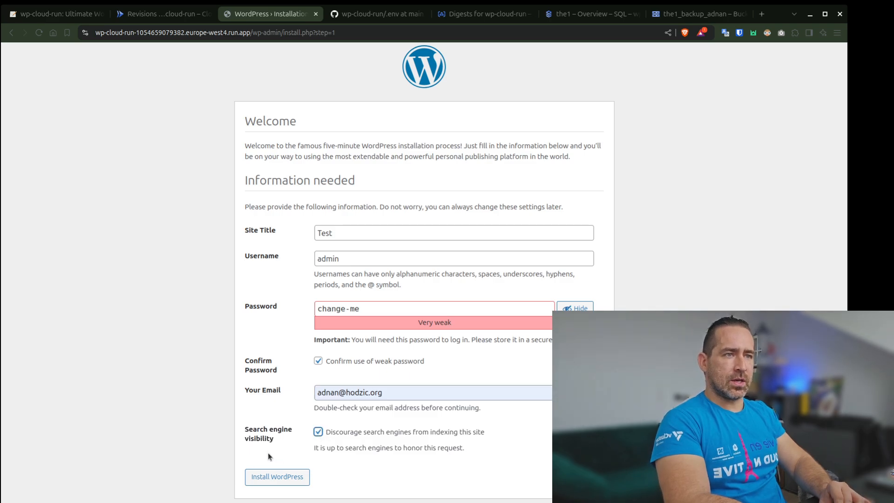
left_click(279, 477)
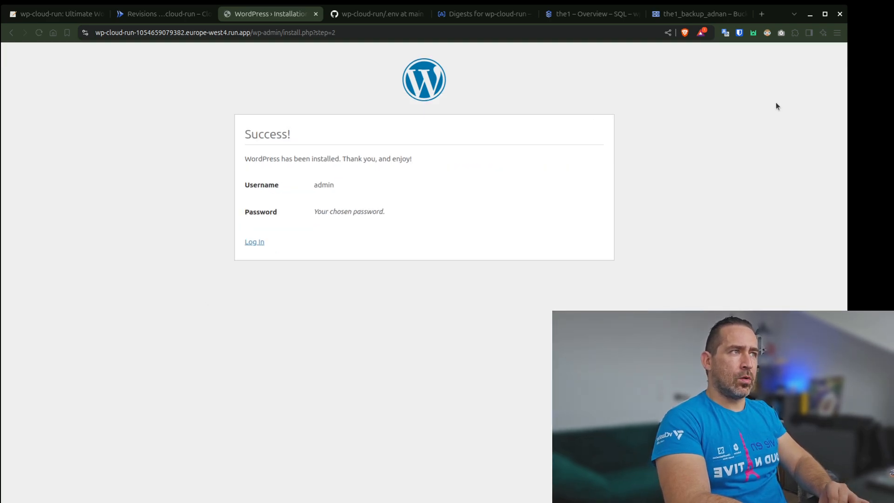
- Log in to the new WordPress site as admin with the account password and Remember Me enabled
left_click(254, 264)
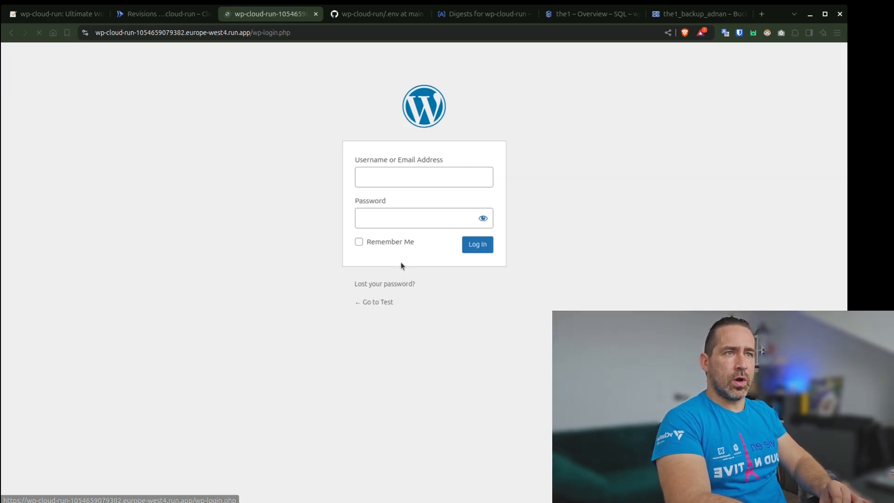
left_click(433, 193)
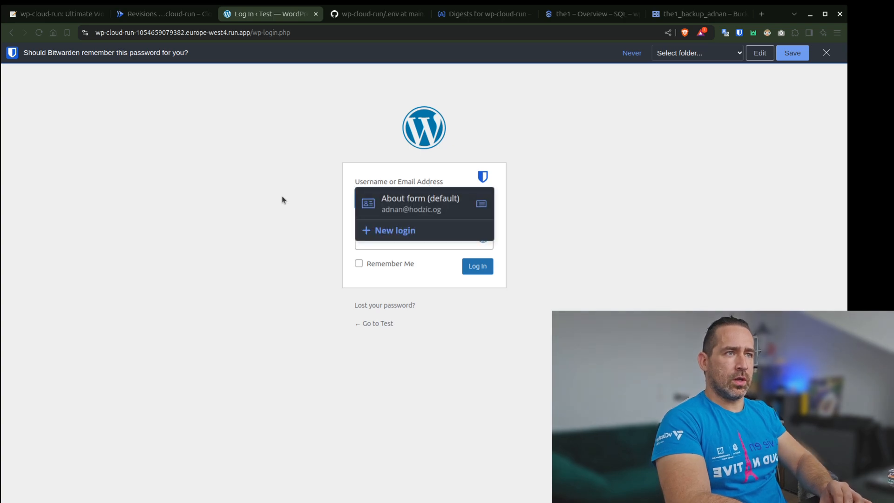
left_click(405, 200)
type("admin")
key("Tab")
key("ctrl+v")
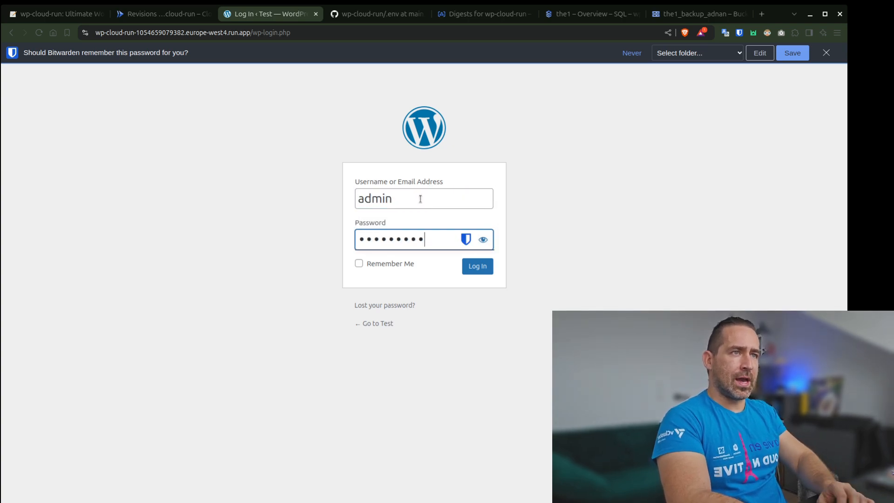
left_click(274, 294)
left_click(387, 264)
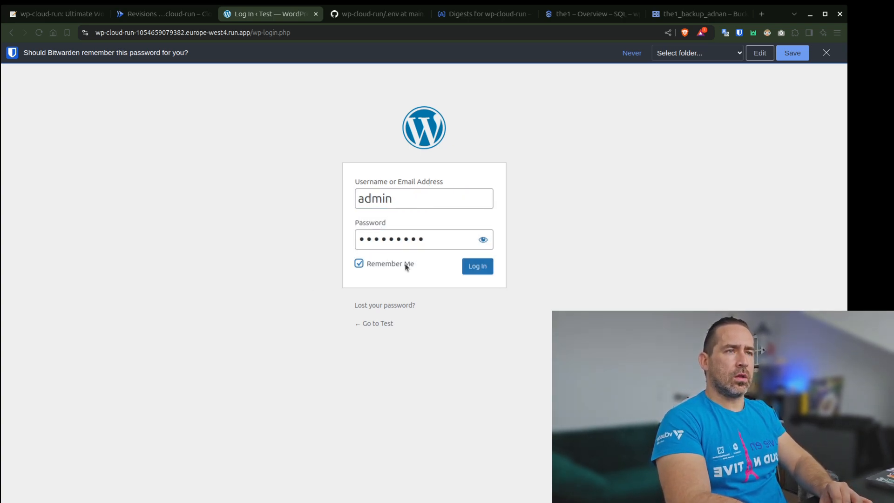
key("Tab")
key("Return")
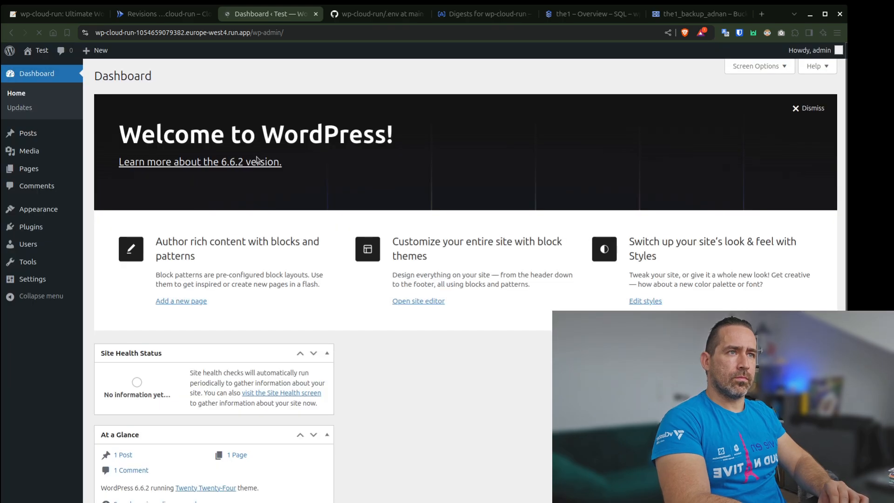
- Look over the WordPress dashboard and the list of installed plugins, and dismiss the Bitwarden save-password prompt
scroll(317, 272, "down", 5)
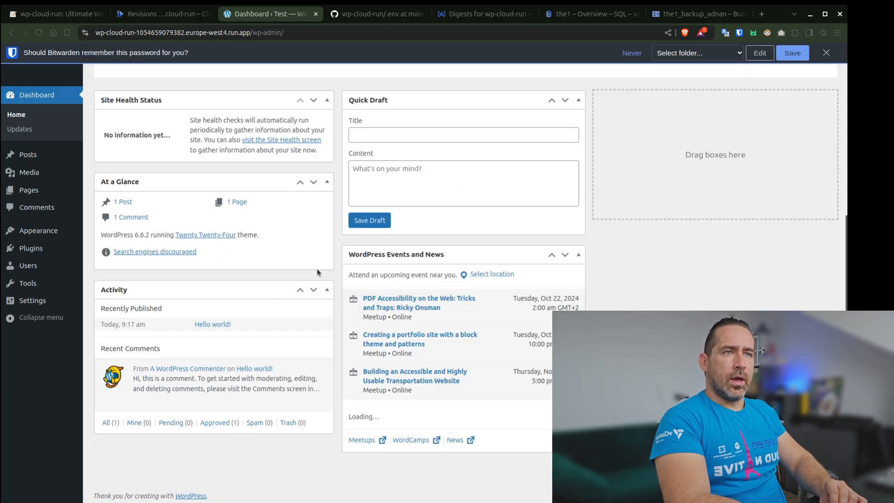
scroll(318, 272, "up", 5)
mouse_move(41, 256)
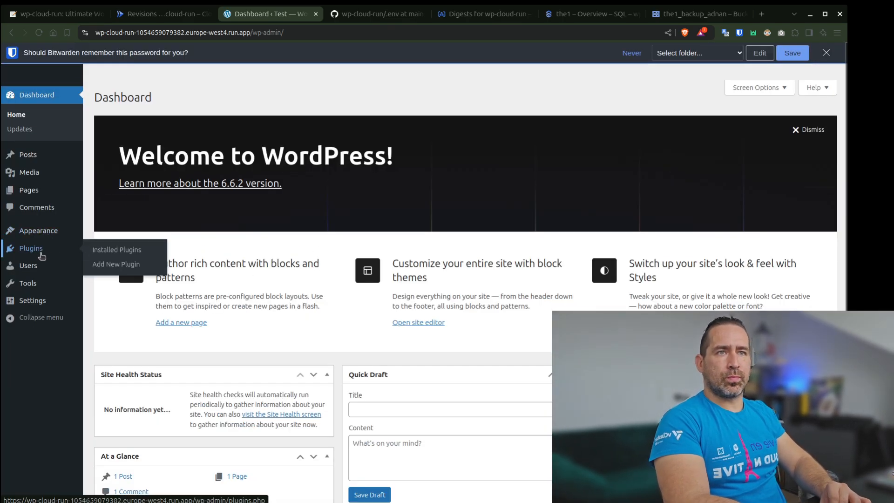
left_click(111, 250)
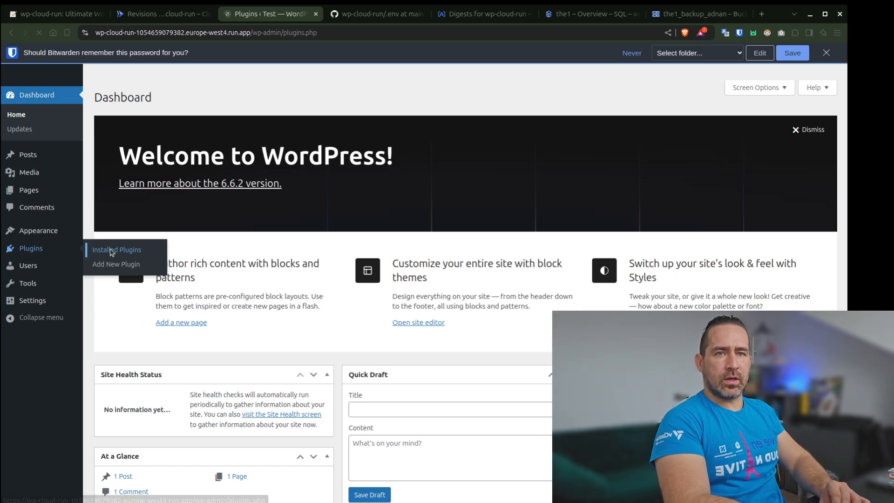
scroll(352, 289, "down", 5)
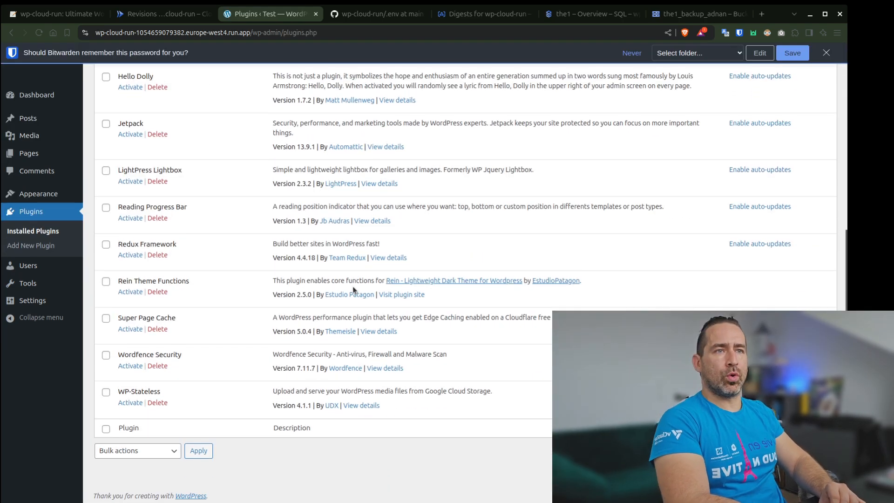
scroll(353, 289, "up", 5)
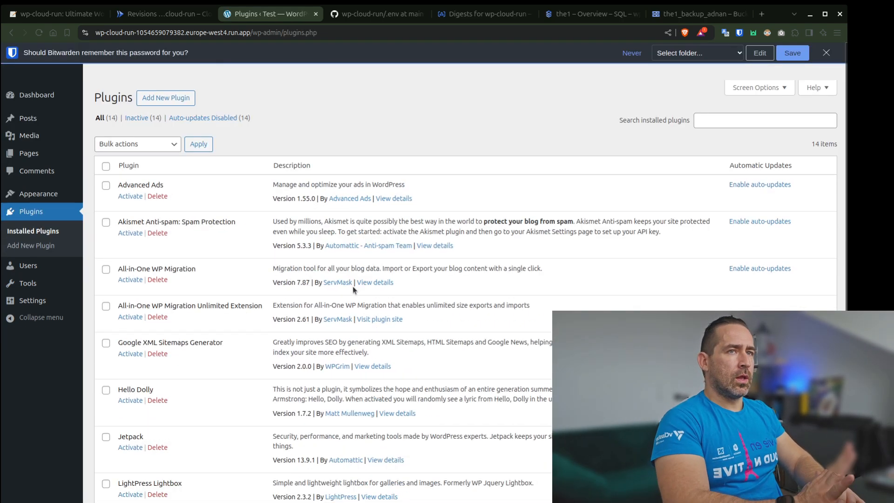
left_click(826, 53)
- Open the Cloud SQL instance the1 for editing and expand its connection settings
left_click(68, 15)
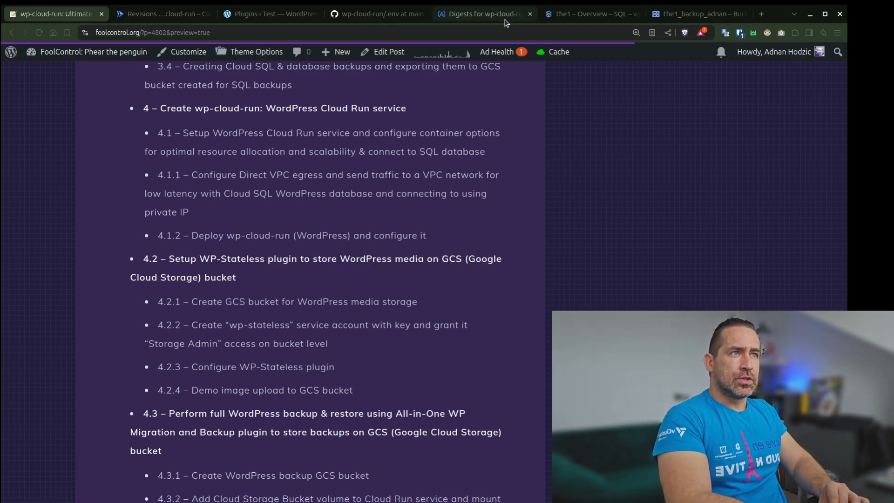
left_click(581, 18)
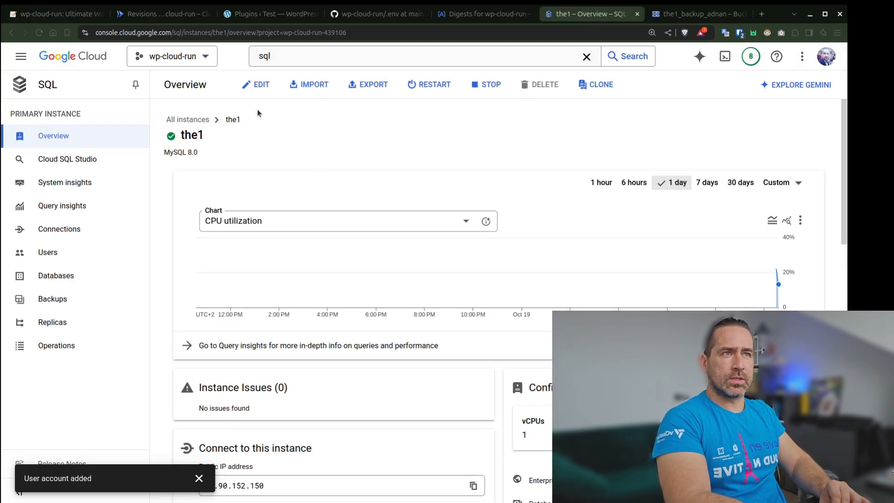
left_click(262, 88)
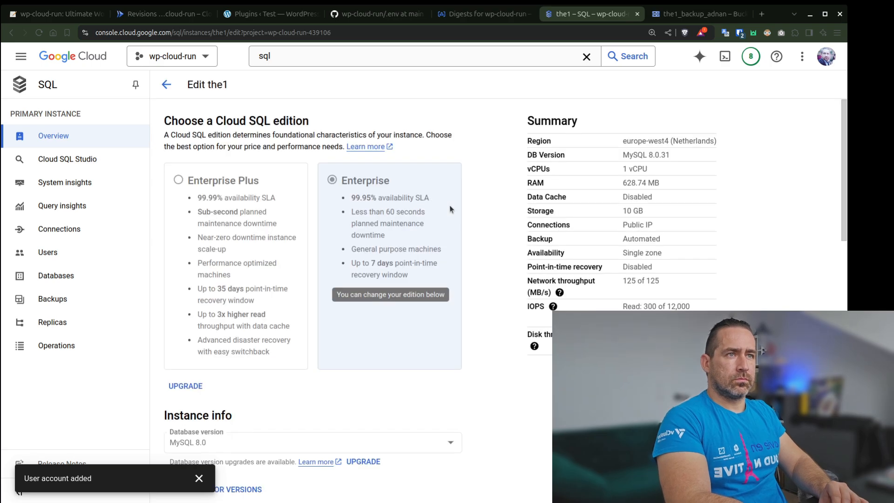
scroll(483, 244, "down", 10)
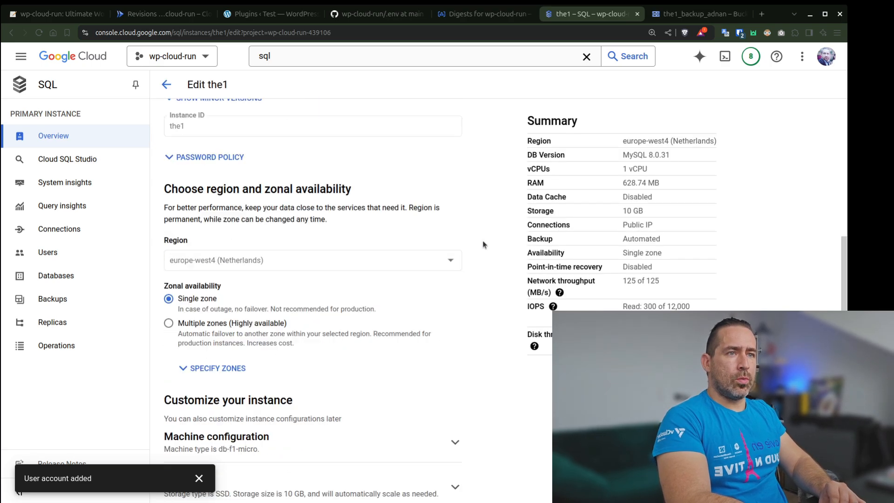
scroll(483, 244, "down", 5)
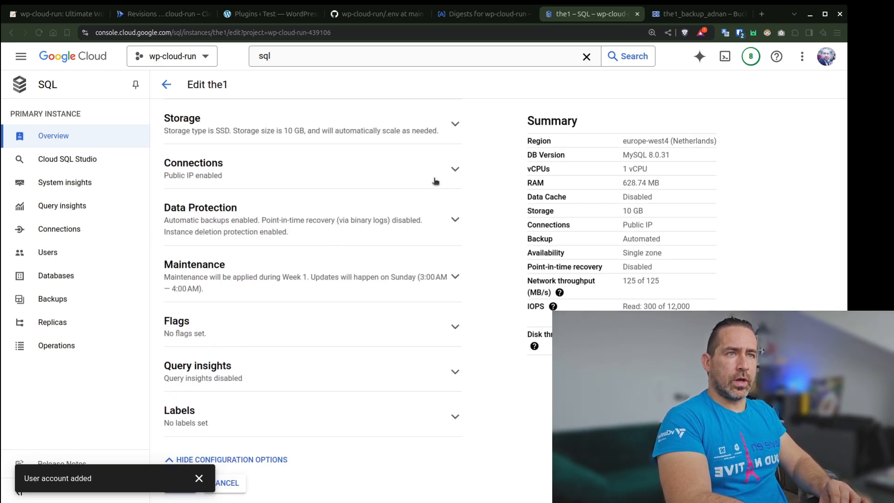
left_click(455, 168)
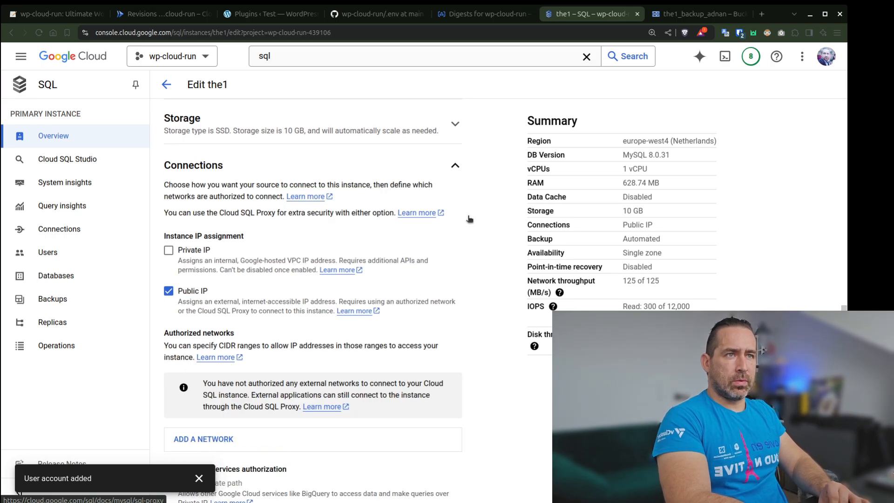
scroll(496, 221, "down", 2)
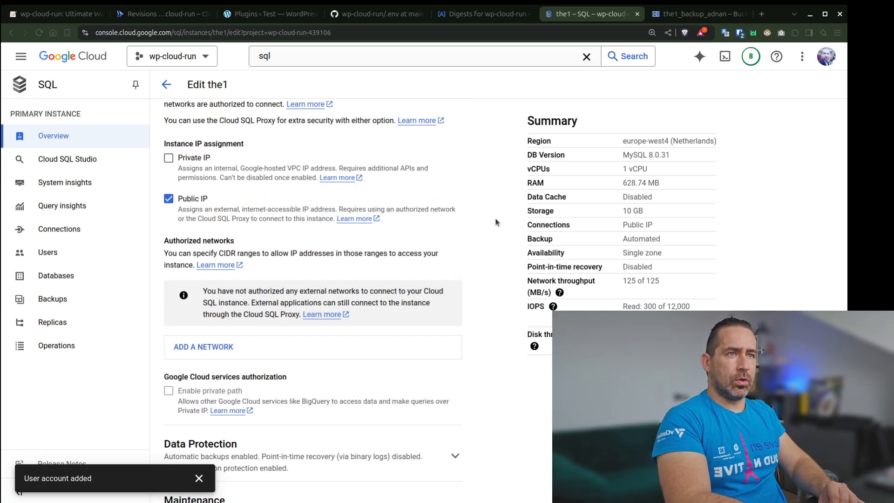
- Enable private IP on the default network for the1 and disable its public IP
left_click(170, 160)
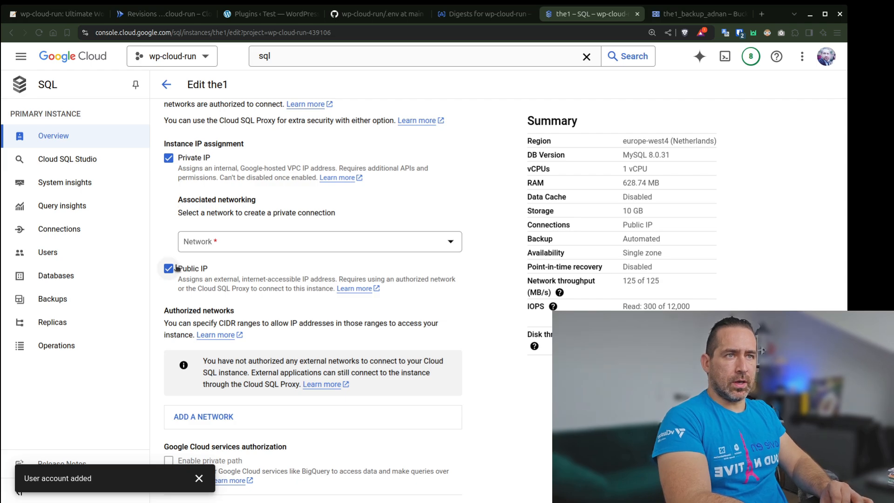
left_click(168, 269)
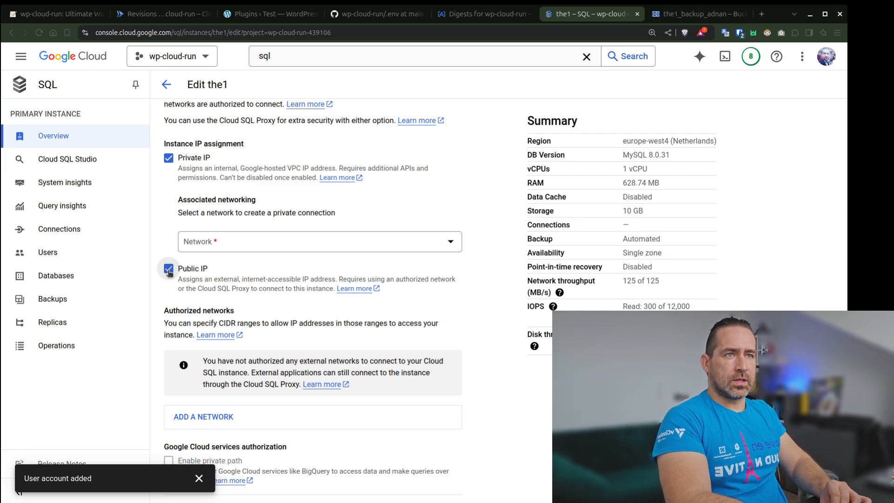
left_click(452, 243)
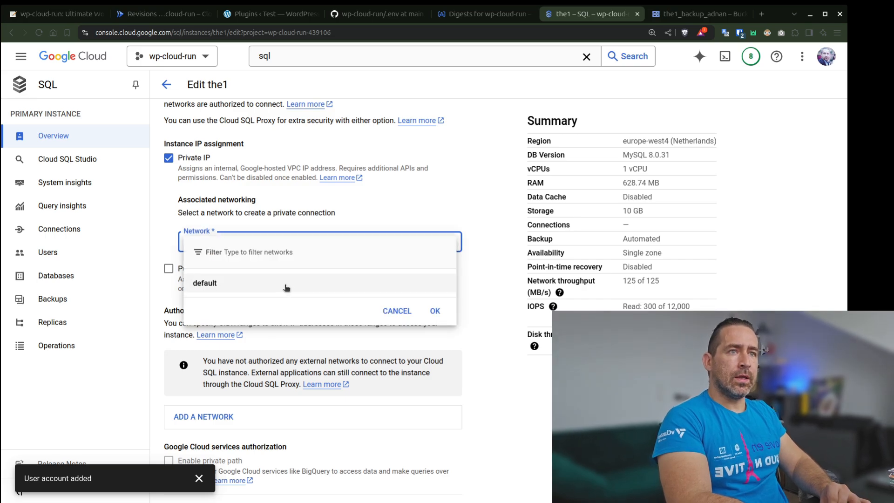
left_click(259, 284)
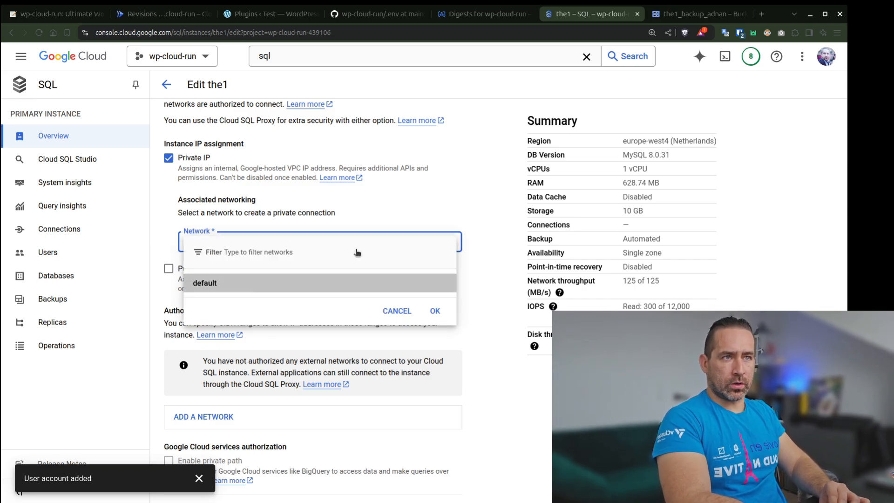
left_click(441, 231)
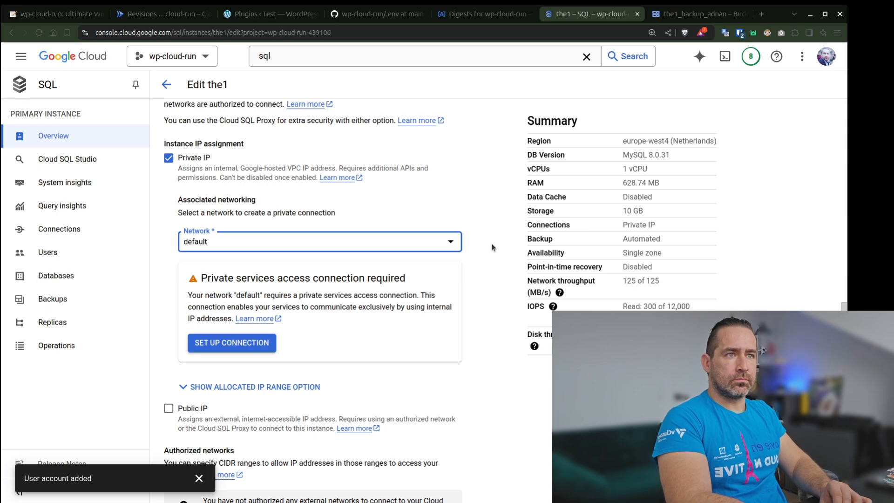
- Start setting up the private services access connection for the default network and enable the Service Networking API
scroll(492, 247, "down", 5)
scroll(491, 247, "up", 3)
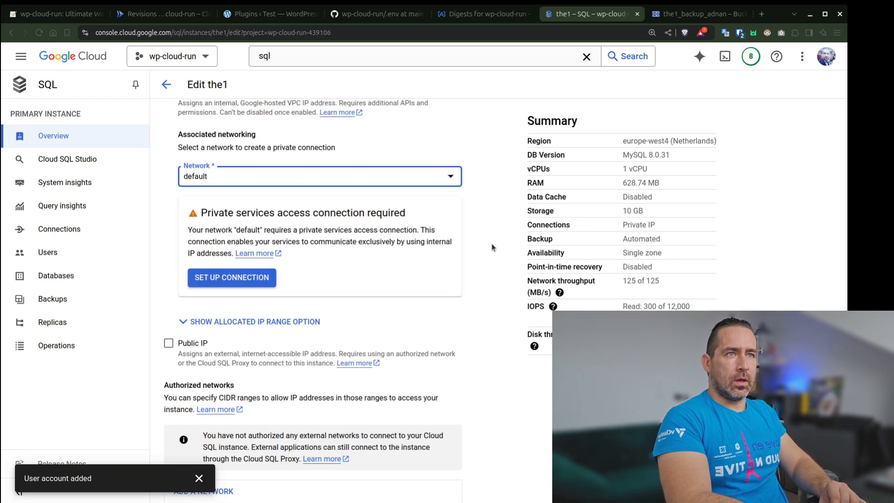
left_click(215, 281)
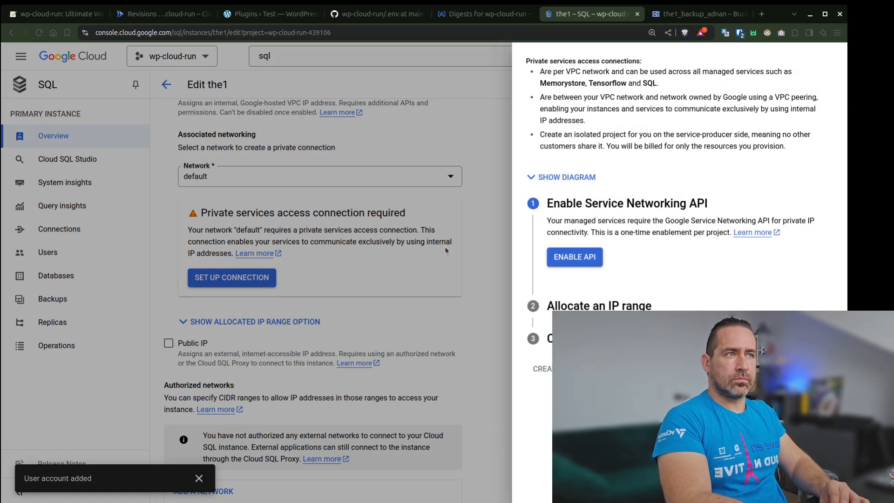
left_click(575, 259)
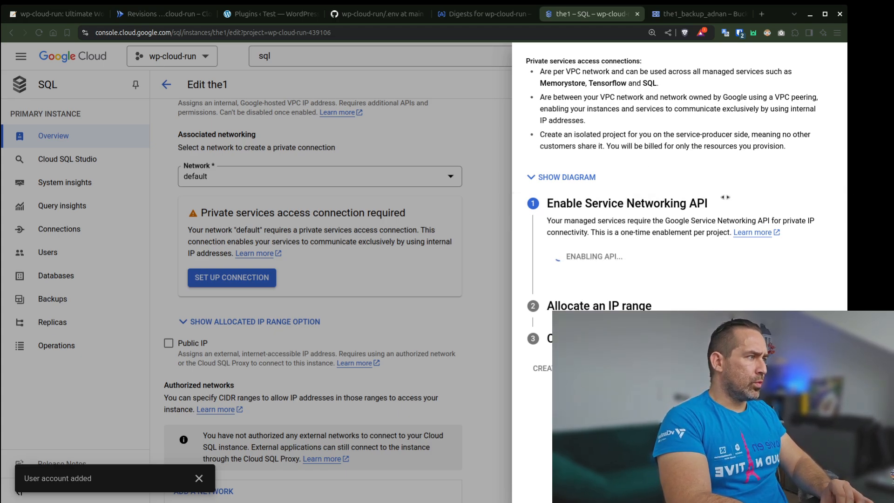
- Use an automatically allocated IP range for the default network and create the private services access connection
left_click_drag(725, 197, 599, 208)
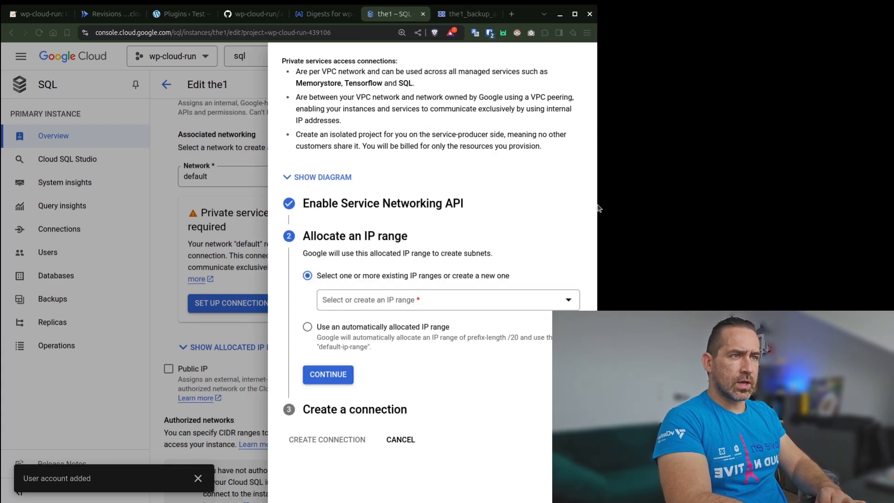
left_click(466, 302)
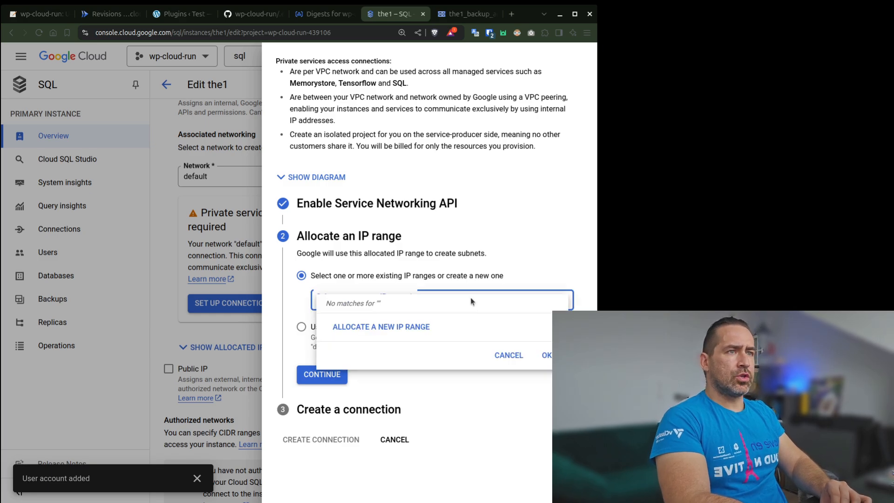
left_click(411, 327)
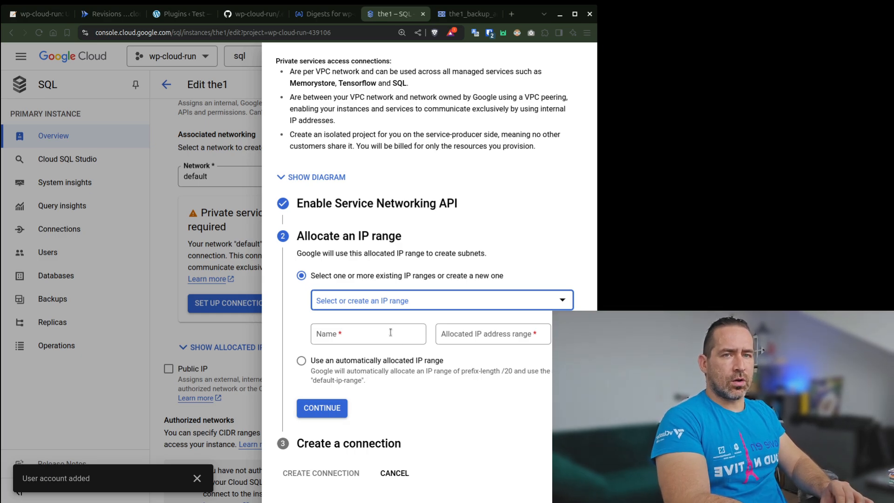
left_click(302, 362)
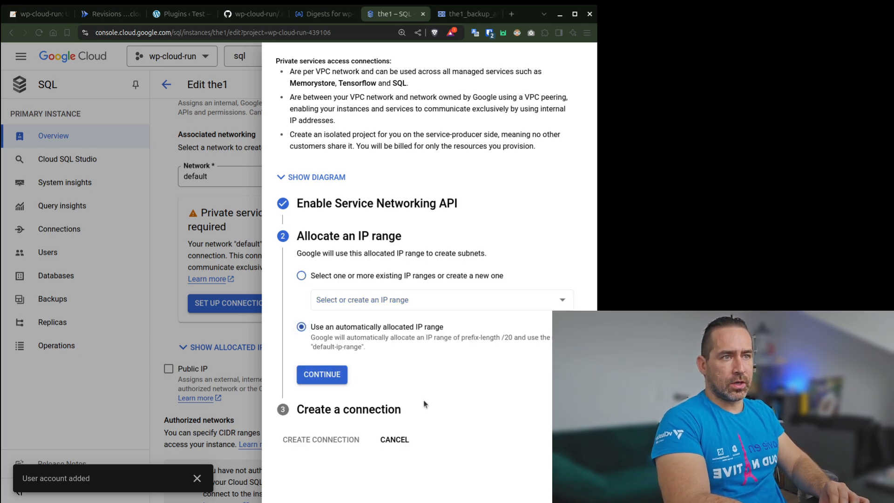
left_click(338, 378)
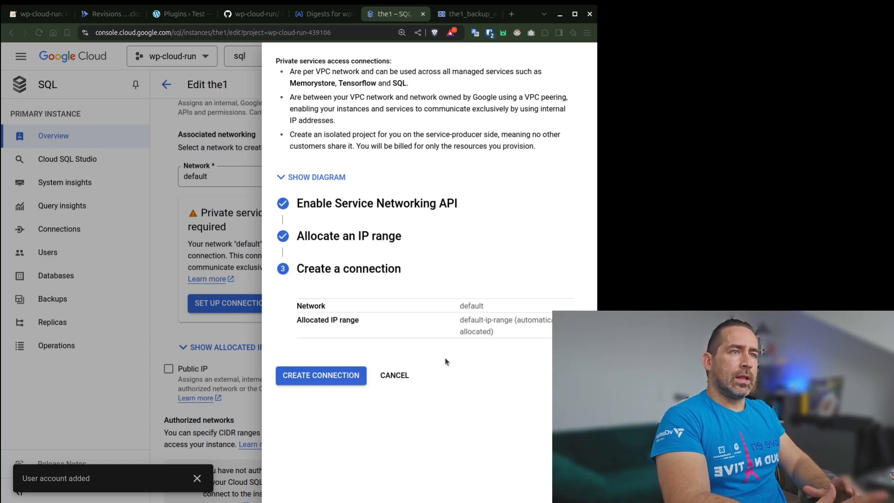
left_click(320, 379)
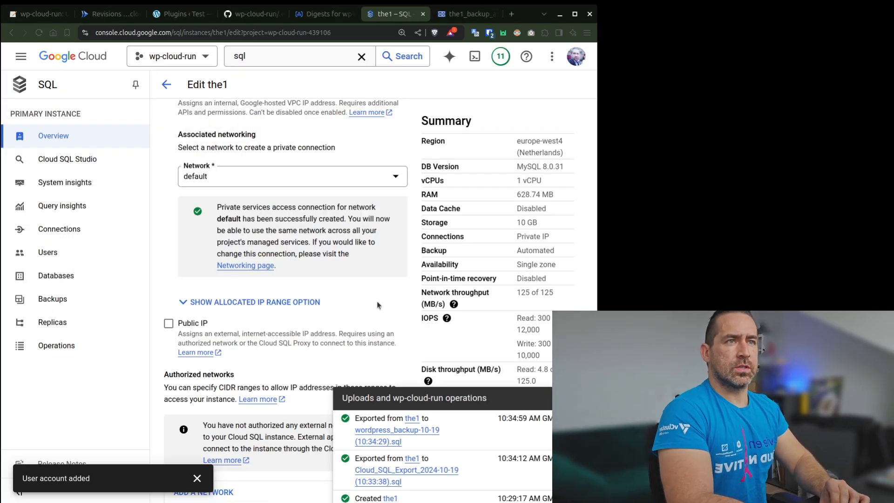
- Dismiss the user account notification and save the edited connection settings of the1
scroll(377, 305, "up", 2)
scroll(377, 305, "down", 10)
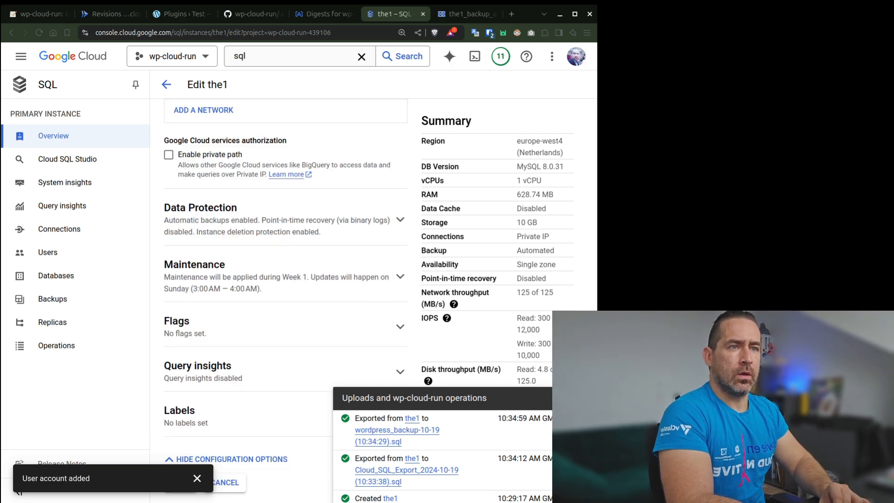
left_click(197, 478)
scroll(237, 464, "up", 2)
scroll(276, 400, "down", 2)
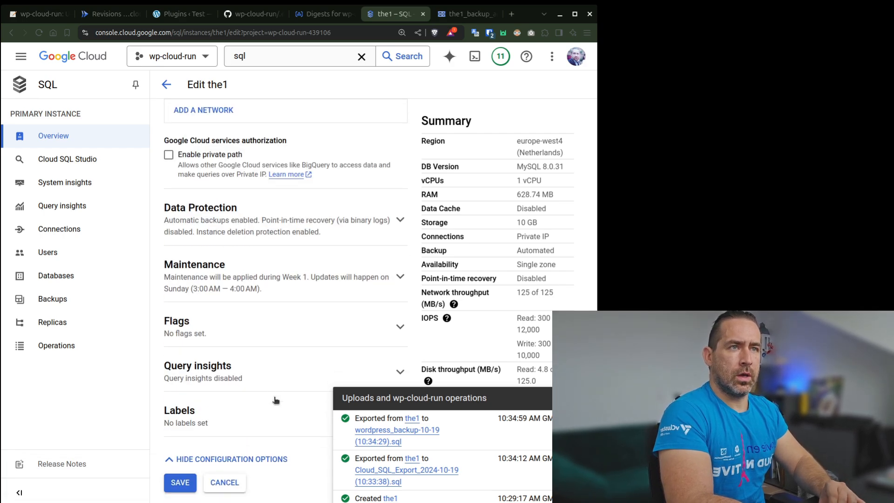
left_click(184, 484)
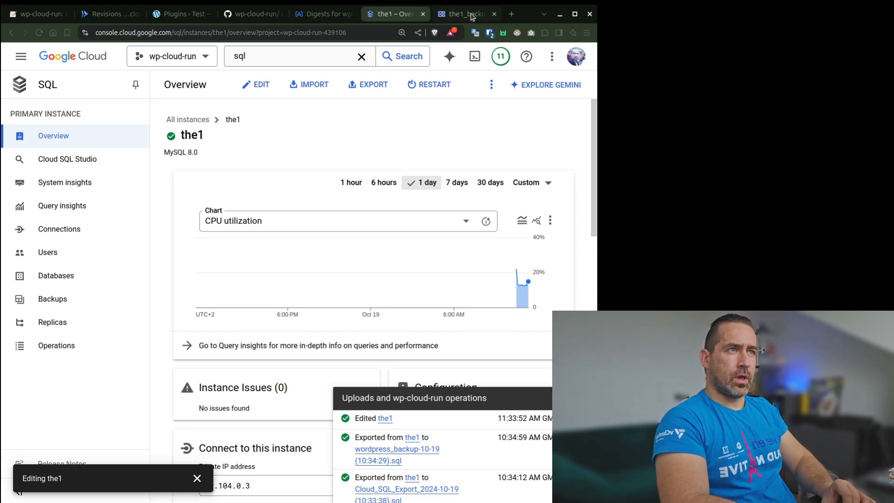
- Start a new revision of the Cloud Run service wp-cloud-run and enable session affinity in its networking settings
left_click(103, 15)
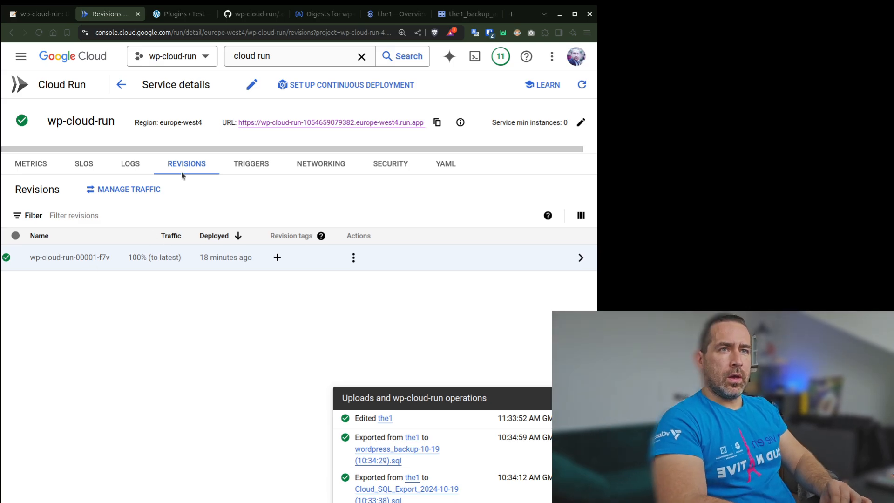
left_click(251, 84)
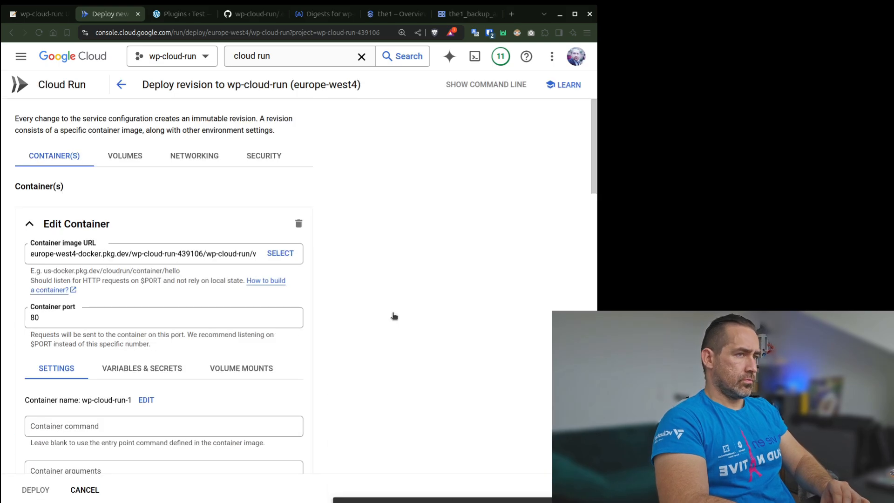
left_click(194, 156)
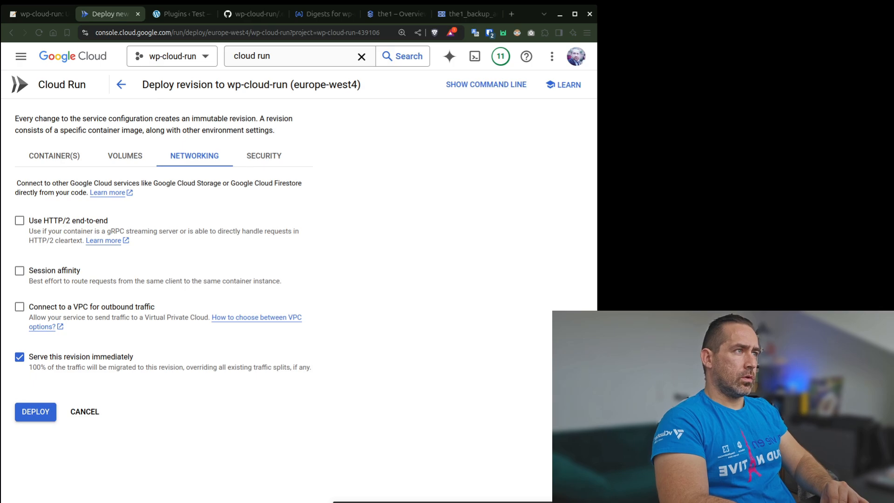
left_click(20, 270)
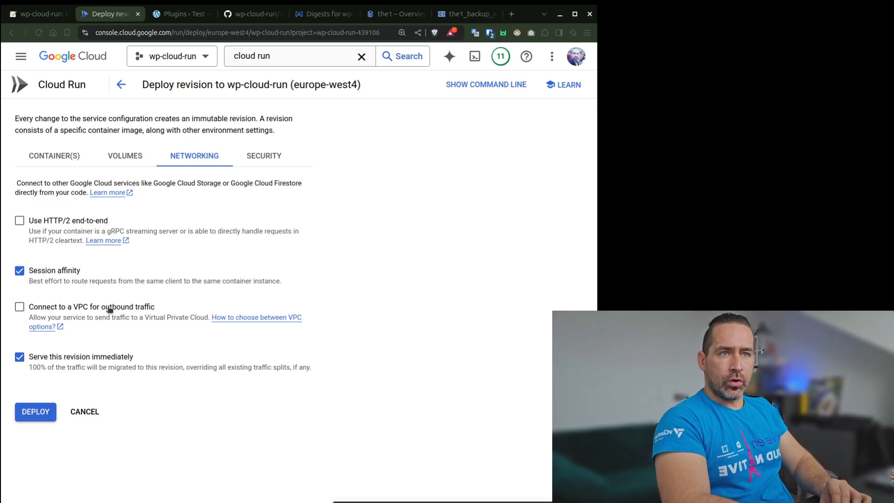
- Send the revision's outbound traffic directly to the default VPC network and default subnet, routing only private IP requests, and deploy it
left_click(20, 306)
scroll(370, 294, "down", 2)
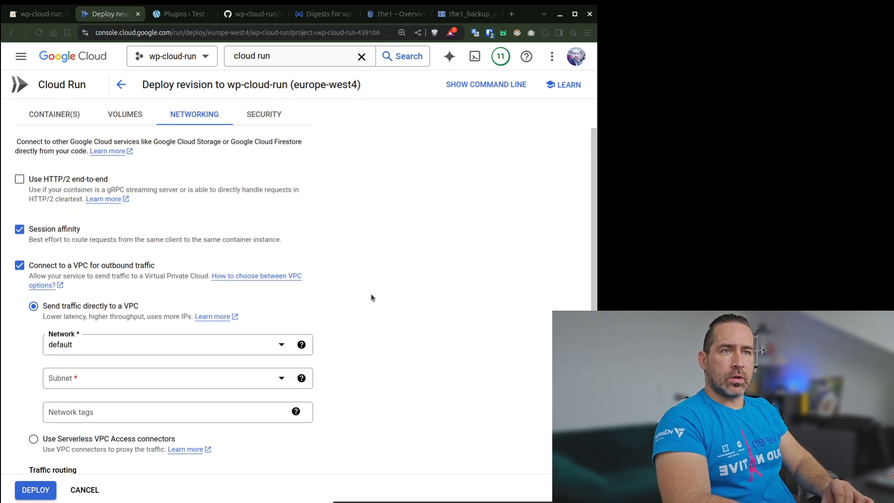
scroll(370, 294, "down", 3)
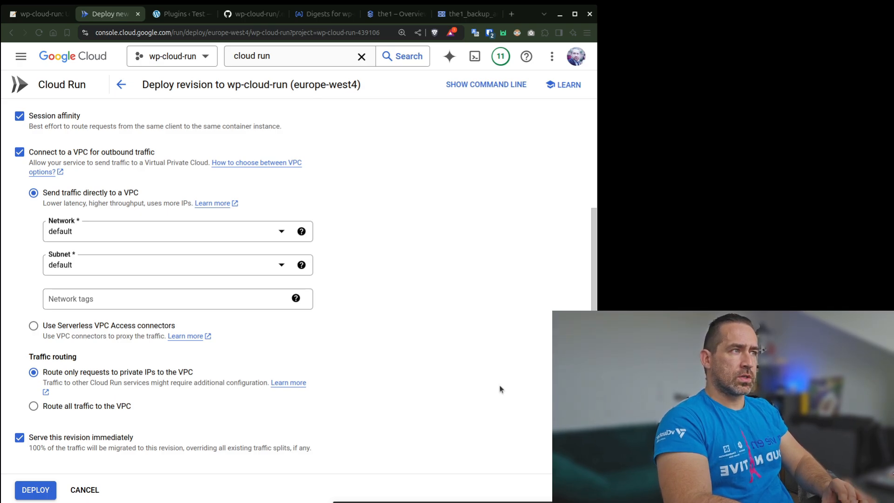
scroll(362, 332, "down", 1)
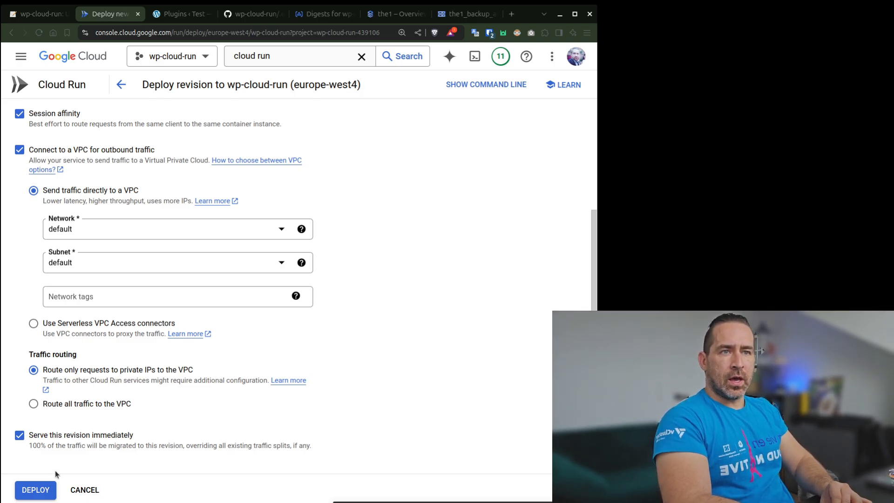
left_click(33, 494)
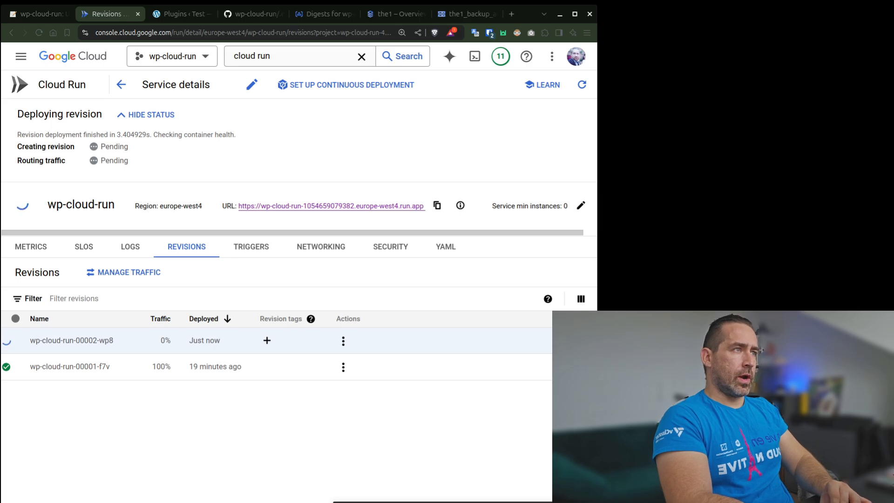
- Widen the browser window, open the wp-cloud-run service URL and look over the WordPress home page
left_click_drag(597, 179, 889, 185)
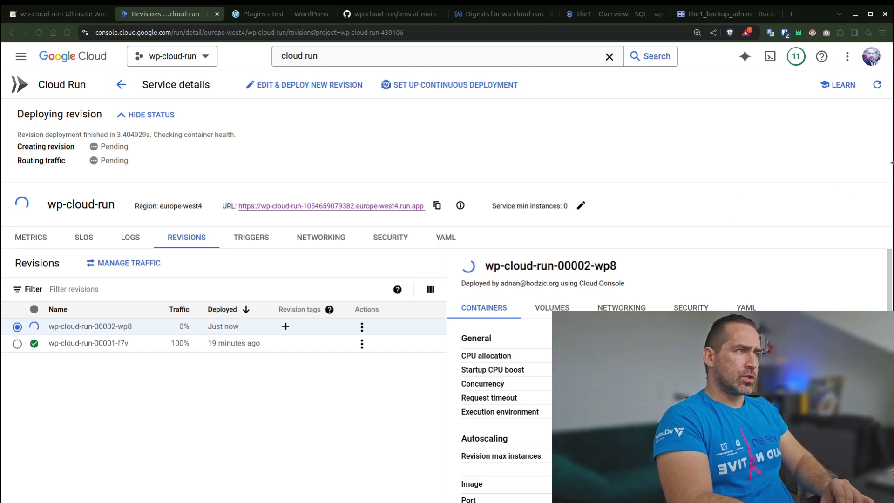
left_click_drag(890, 163, 892, 161)
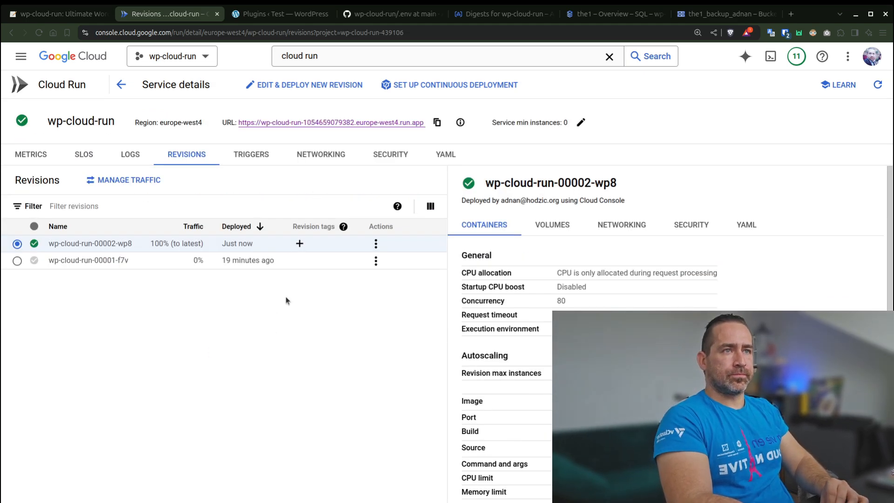
left_click(321, 124)
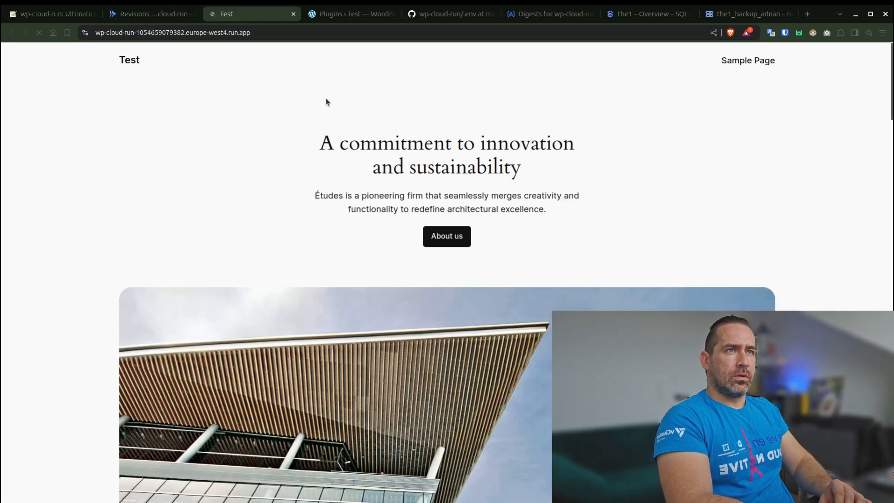
scroll(268, 221, "down", 15)
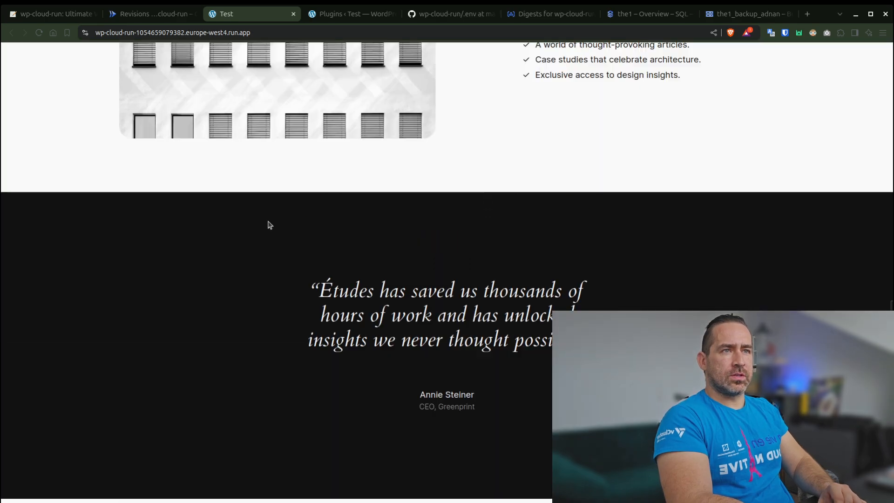
scroll(267, 221, "up", 15)
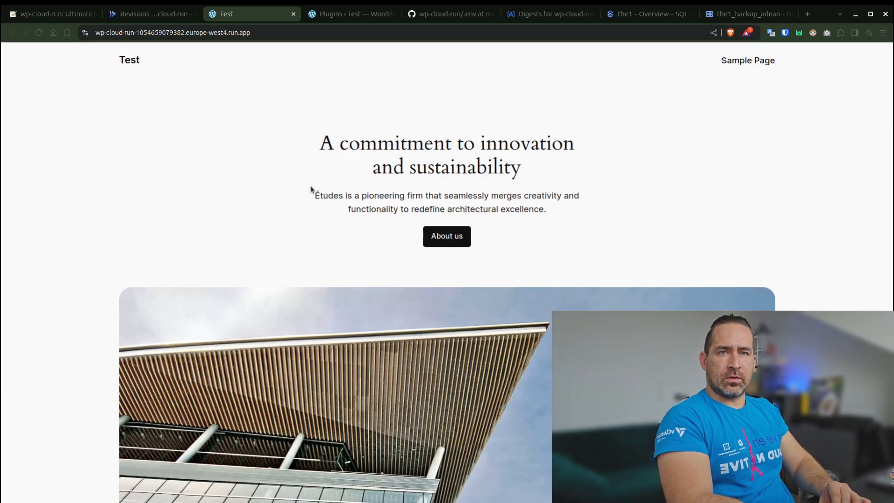